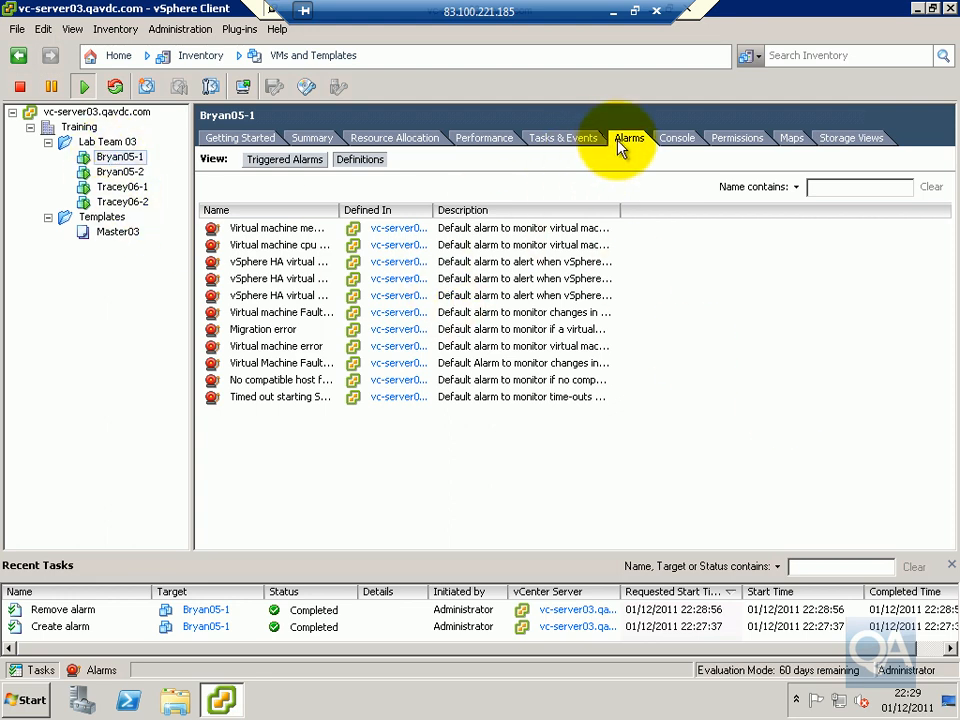
- Create a new alarm on the selected virtual machine, named with the owner's first name followed by "Cpu VM Usage"
right_click(312, 450)
left_click(340, 461)
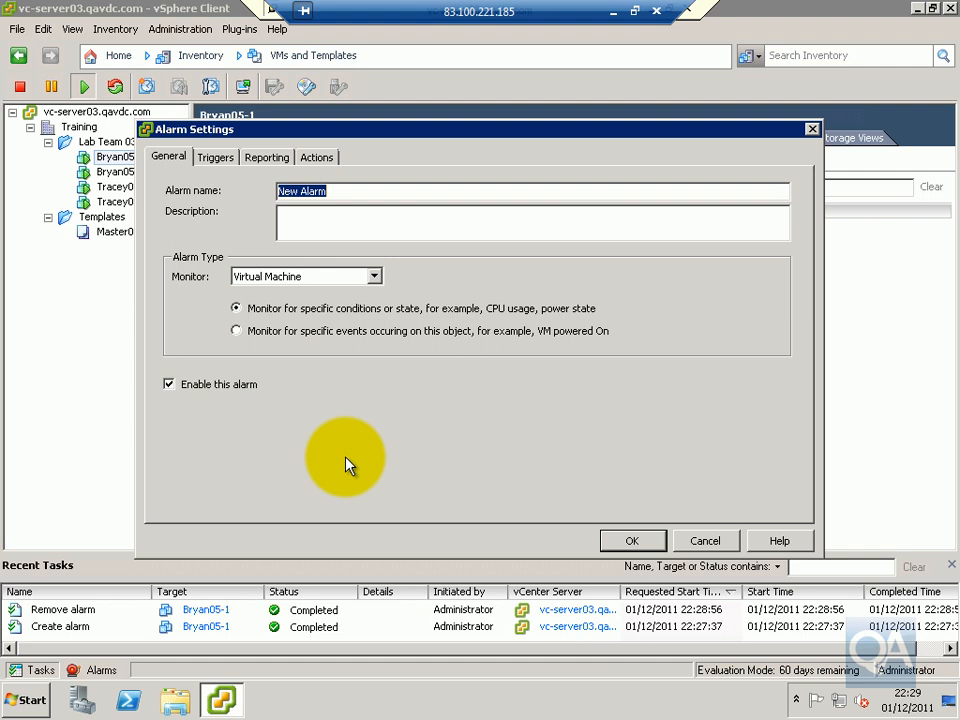
type("B")
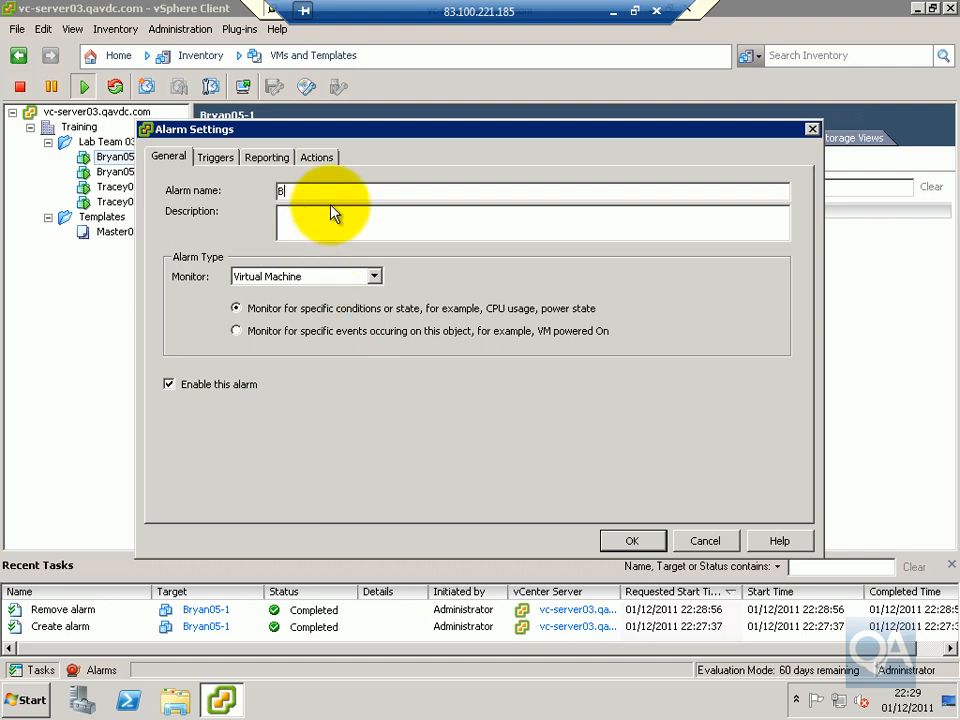
type("ryan")
type("Cpu VM Usage")
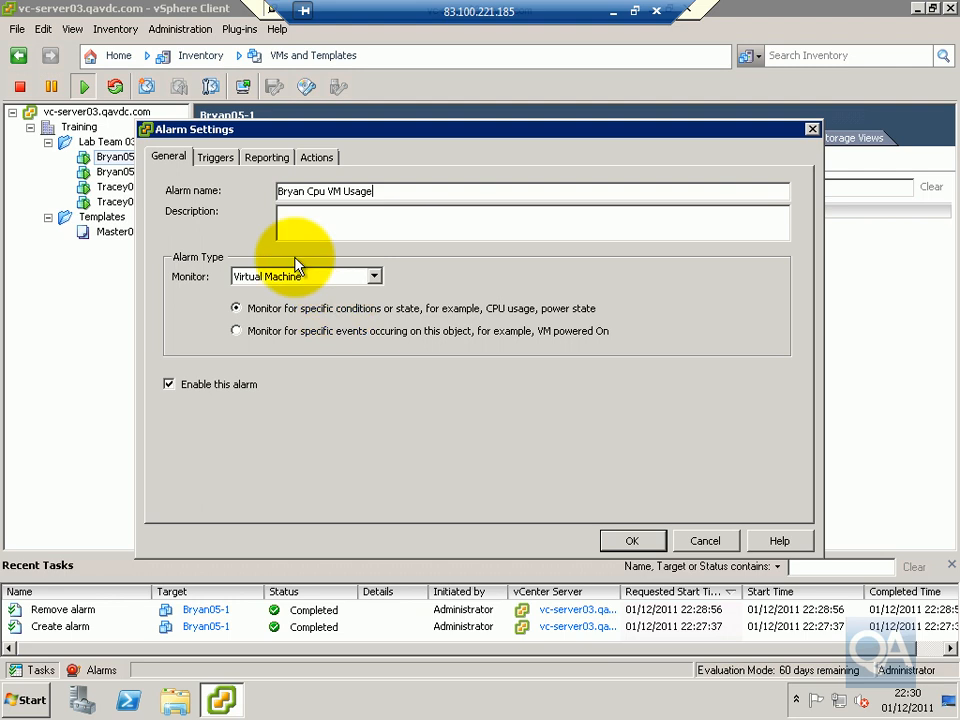
- Add a VM CPU Usage (%) trigger to the alarm and set its warning threshold to 25
left_click(218, 161)
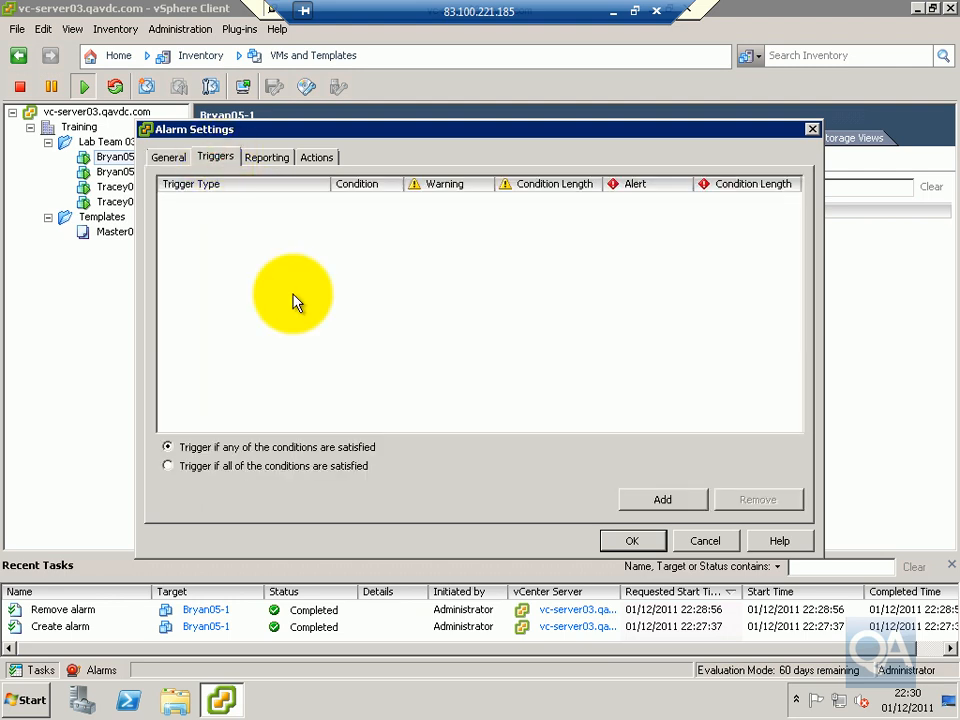
left_click(645, 505)
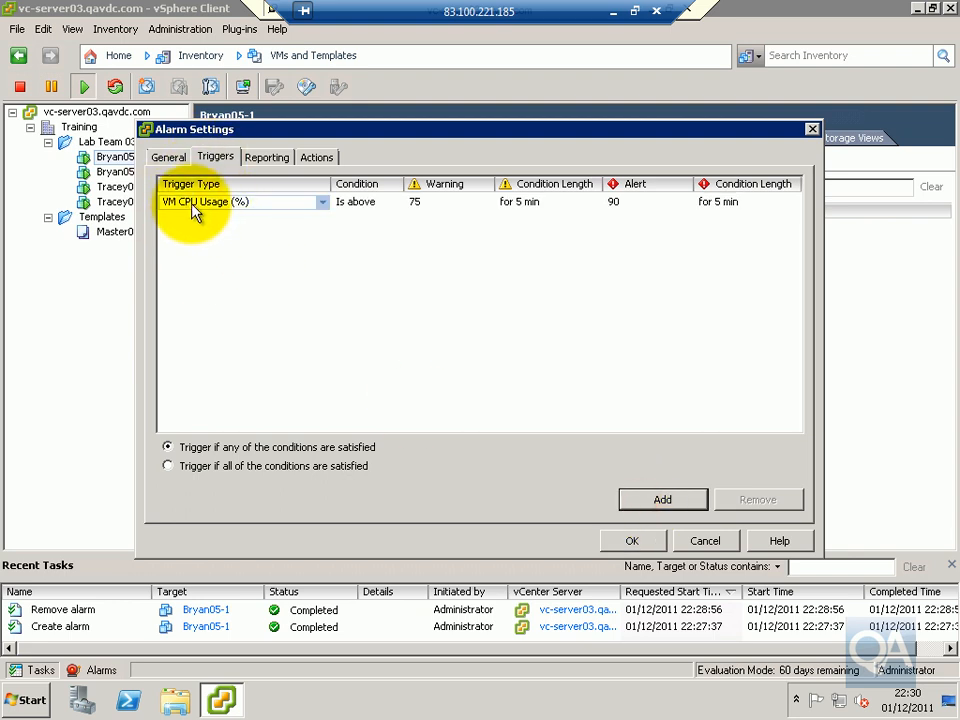
left_click(352, 205)
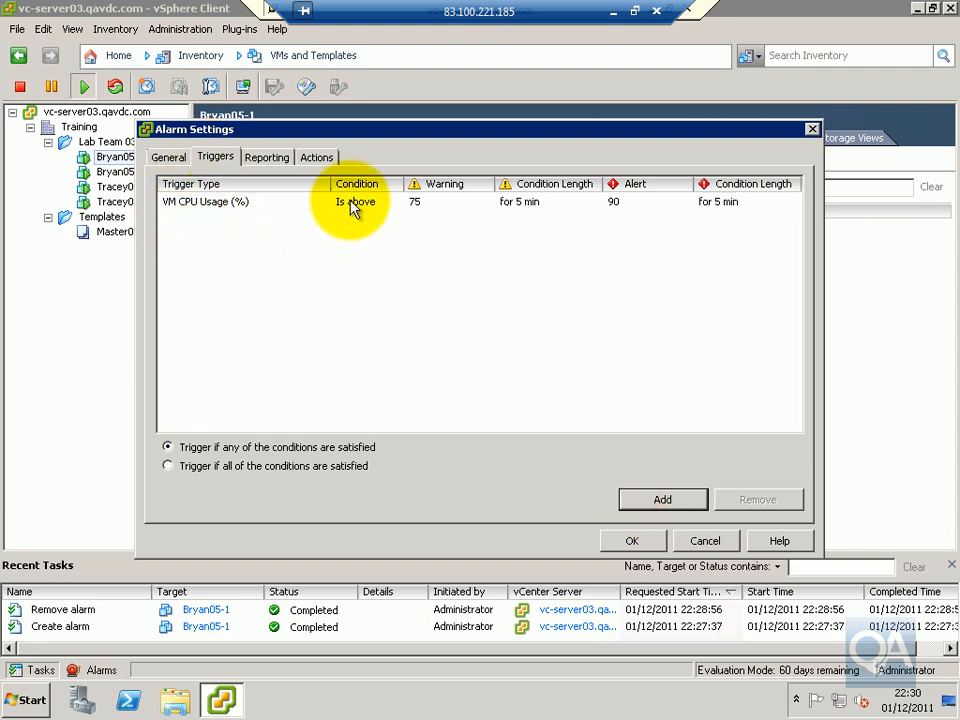
left_click(426, 205)
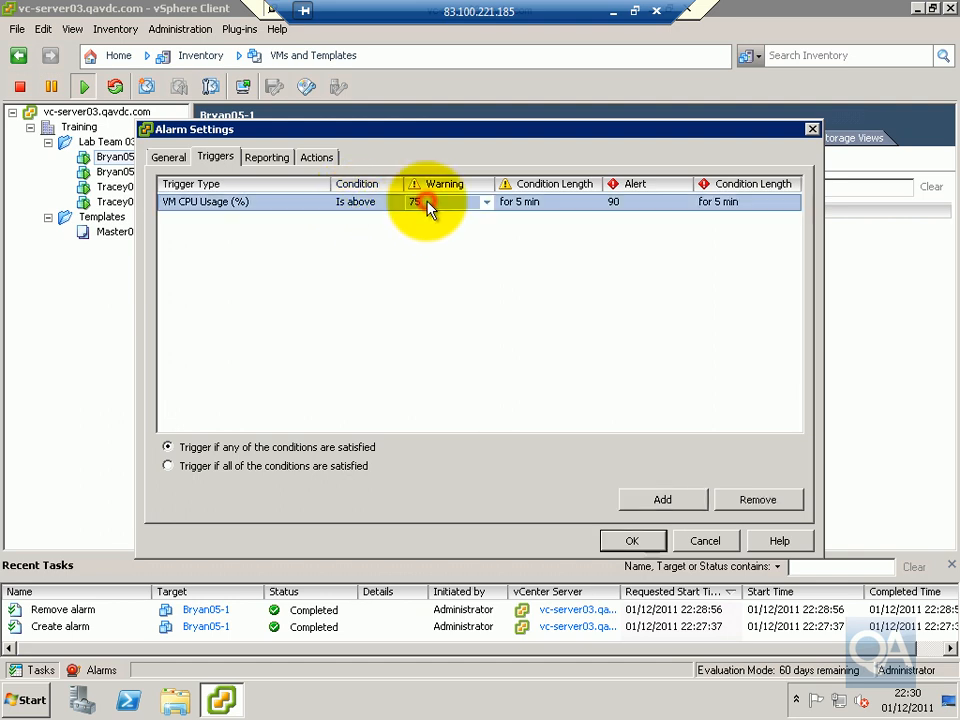
double_click(420, 203)
type("25")
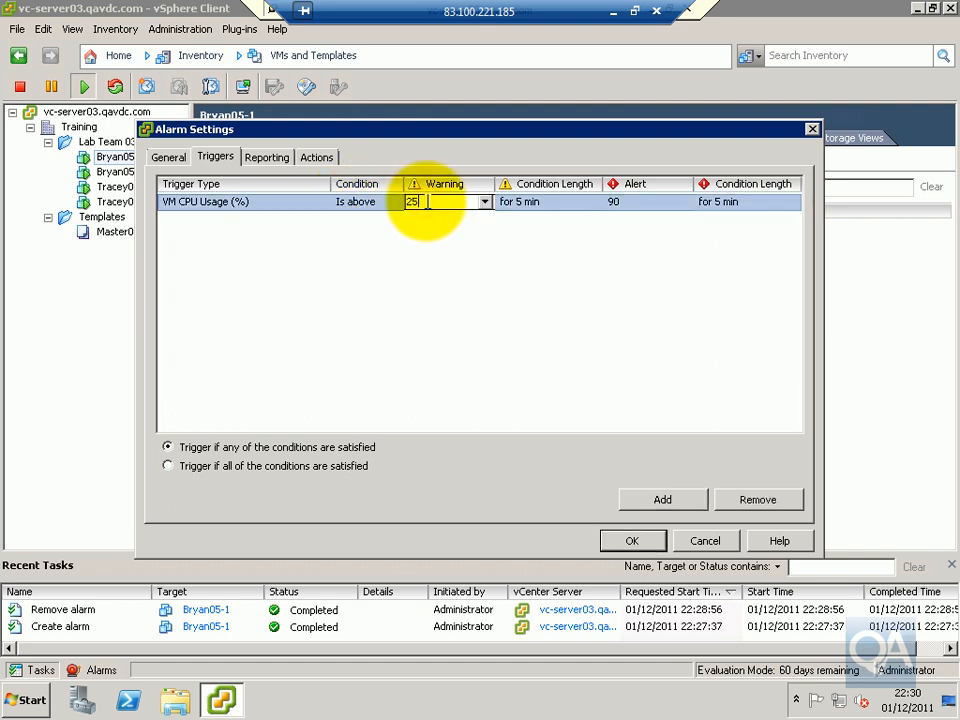
- Set the CPU usage trigger's warning condition length to 30 sec
left_click(518, 205)
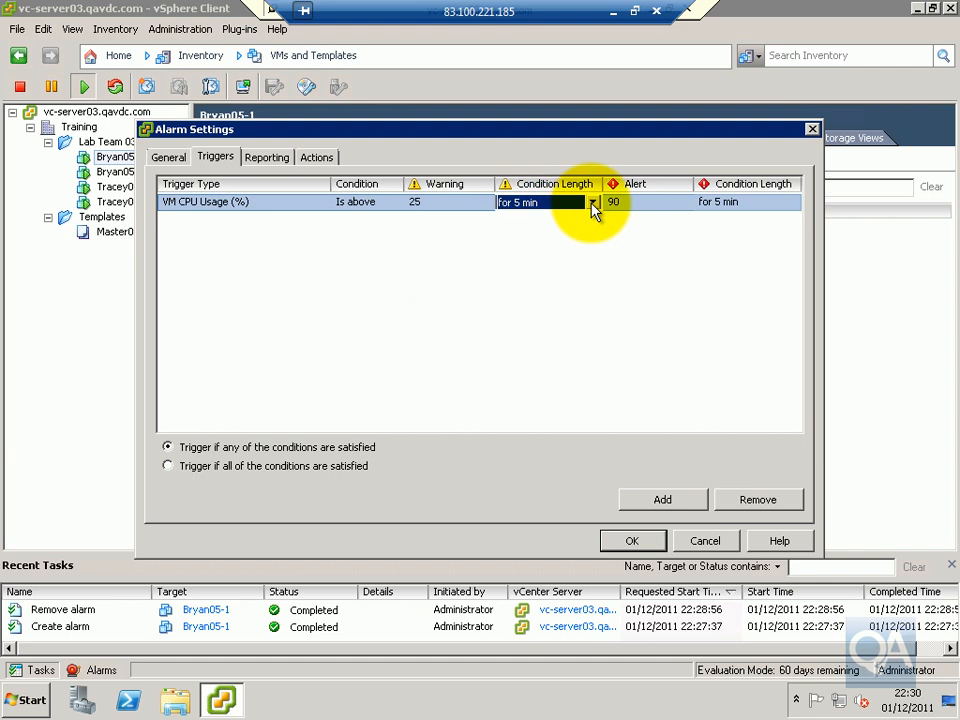
left_click(592, 202)
left_click_drag(594, 260, 596, 236)
left_click(543, 233)
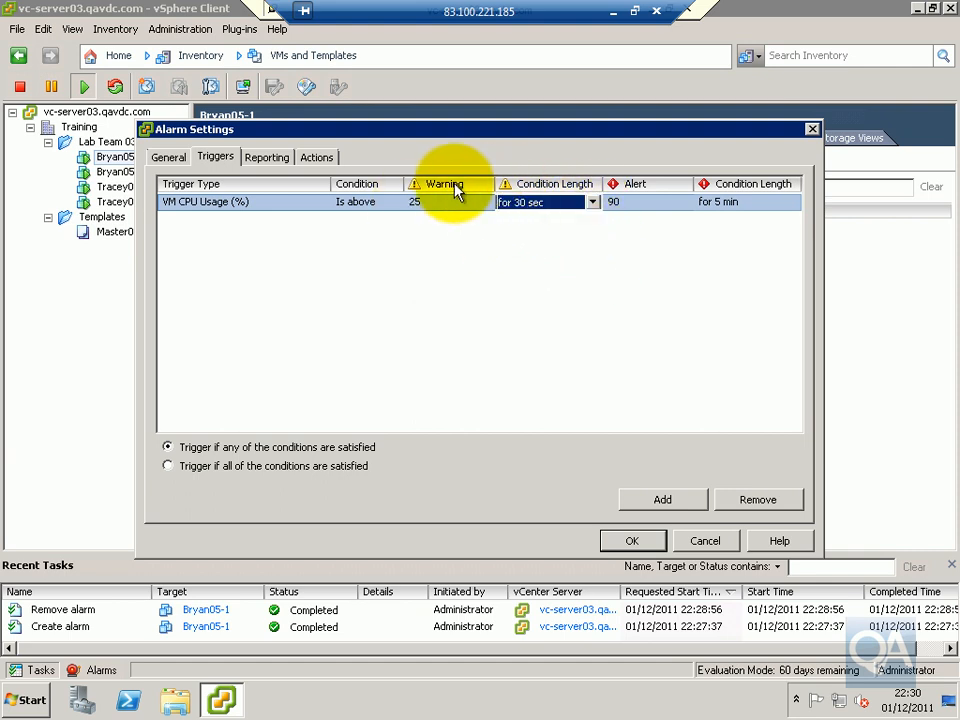
- Set the CPU usage trigger's alert threshold to 50
left_click(614, 204)
type("5")
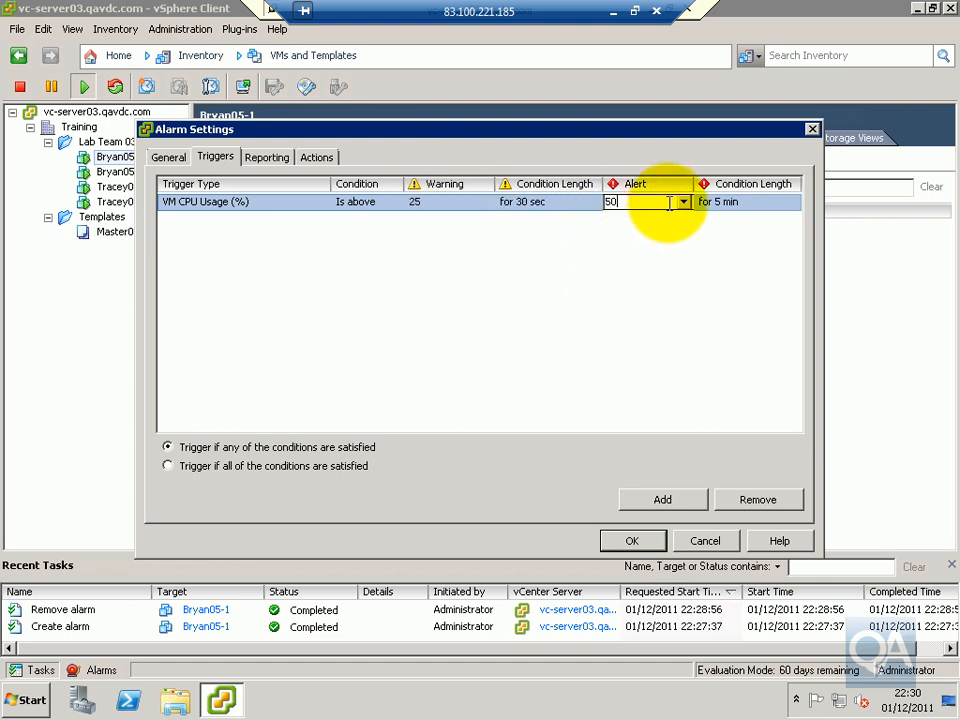
type("0")
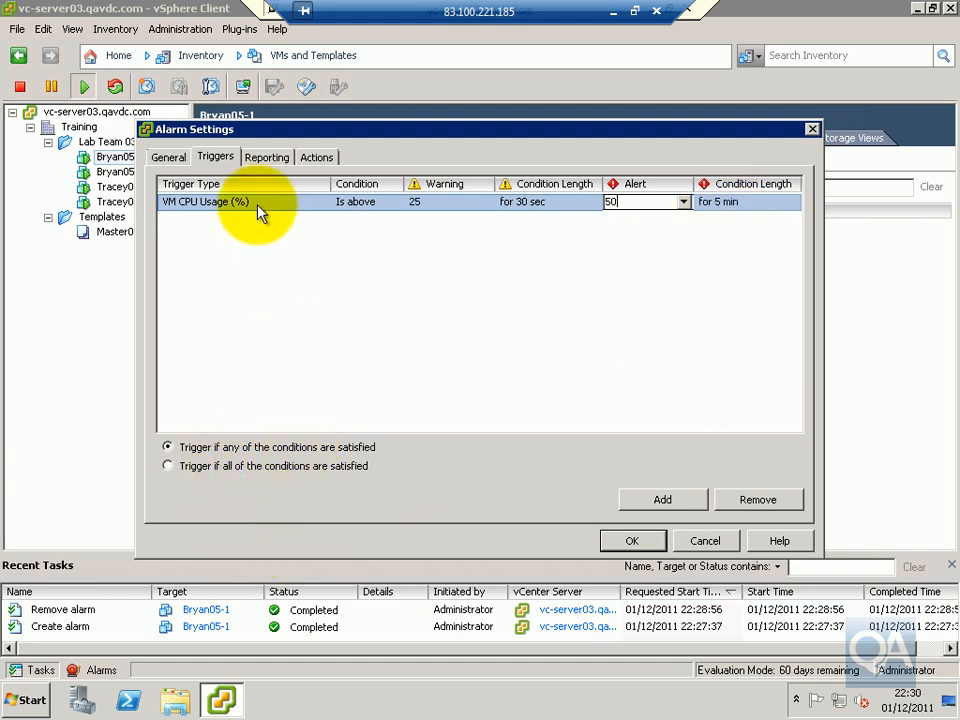
- Review the alarm's reporting settings and add an alarm action that suspends the VM
left_click(262, 158)
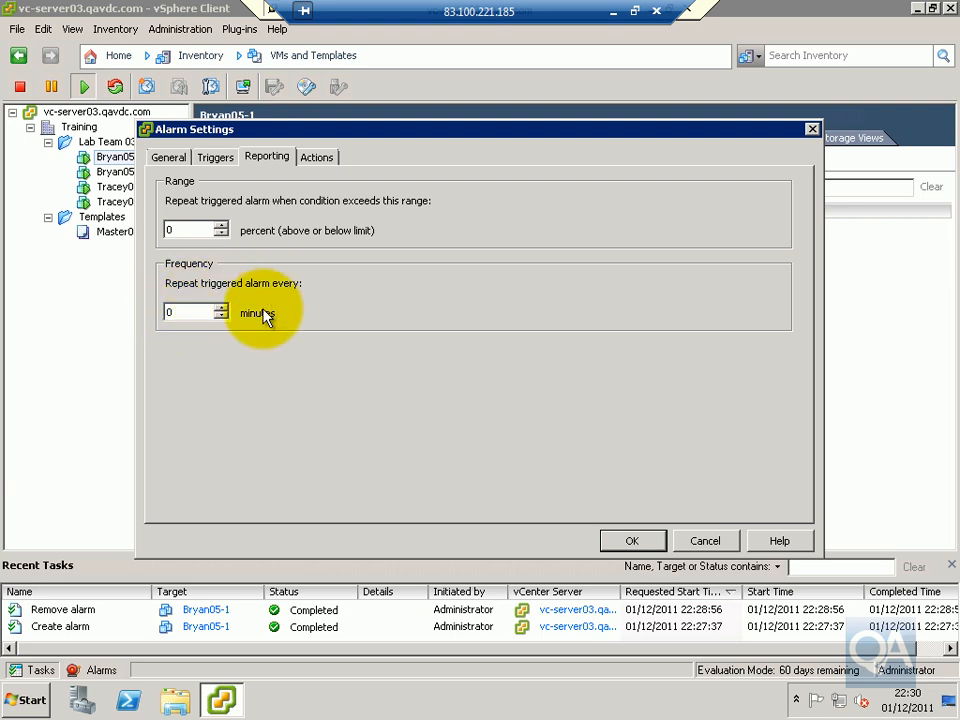
left_click(312, 163)
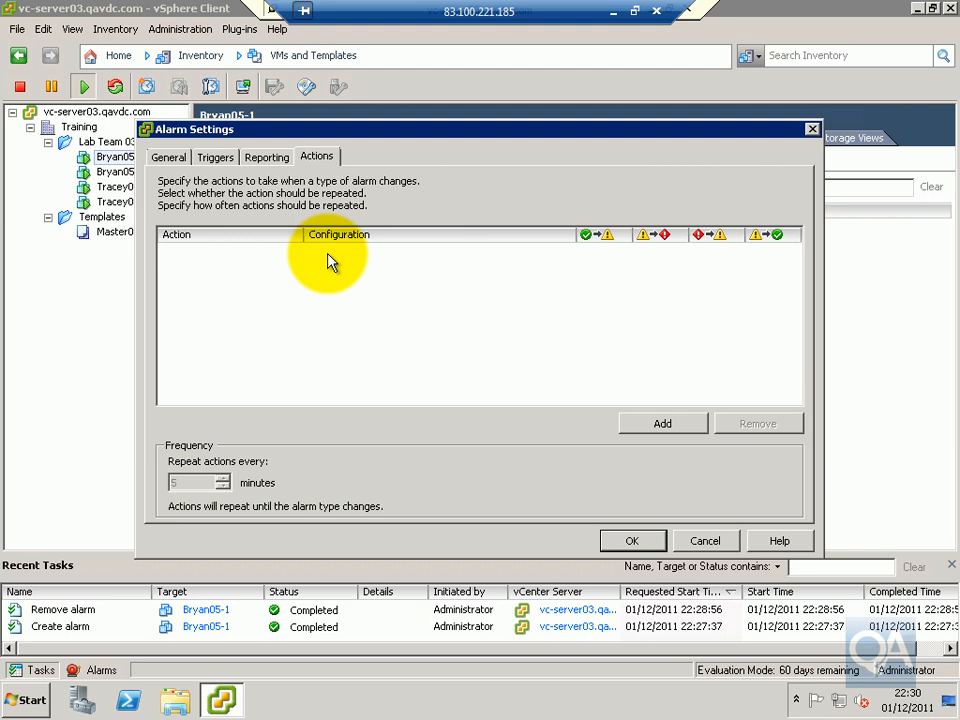
left_click(672, 427)
left_click(282, 254)
left_click(298, 258)
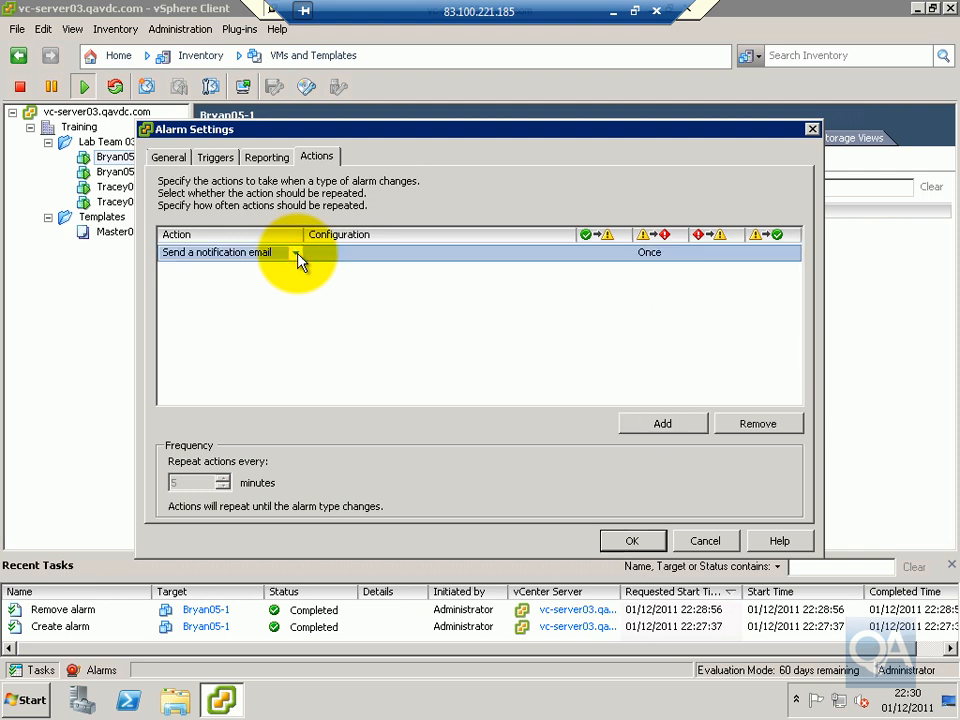
left_click(296, 256)
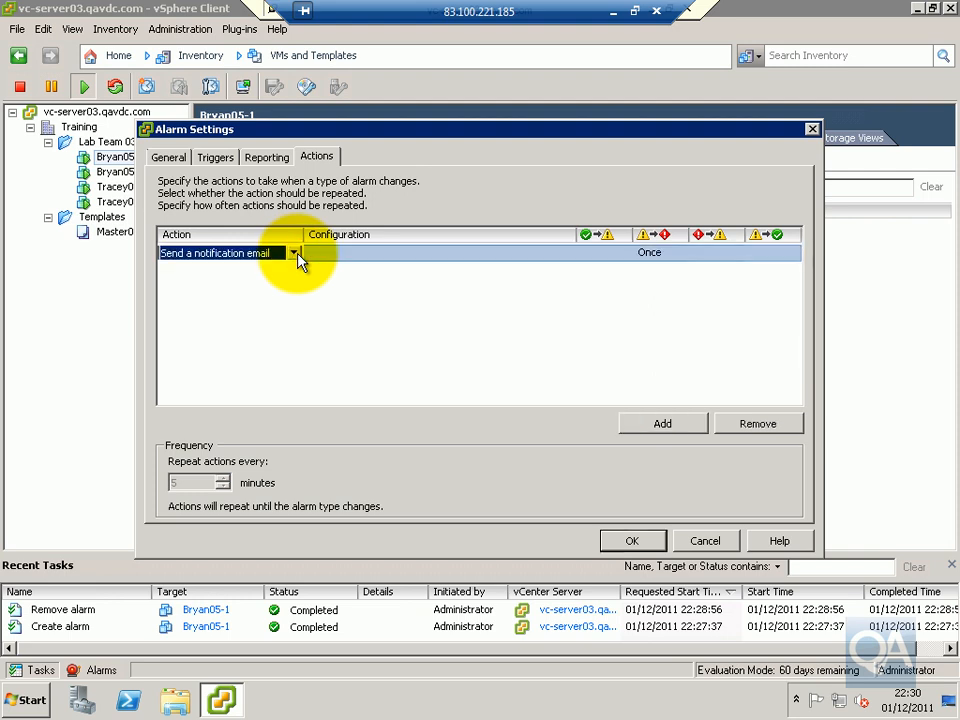
left_click(296, 256)
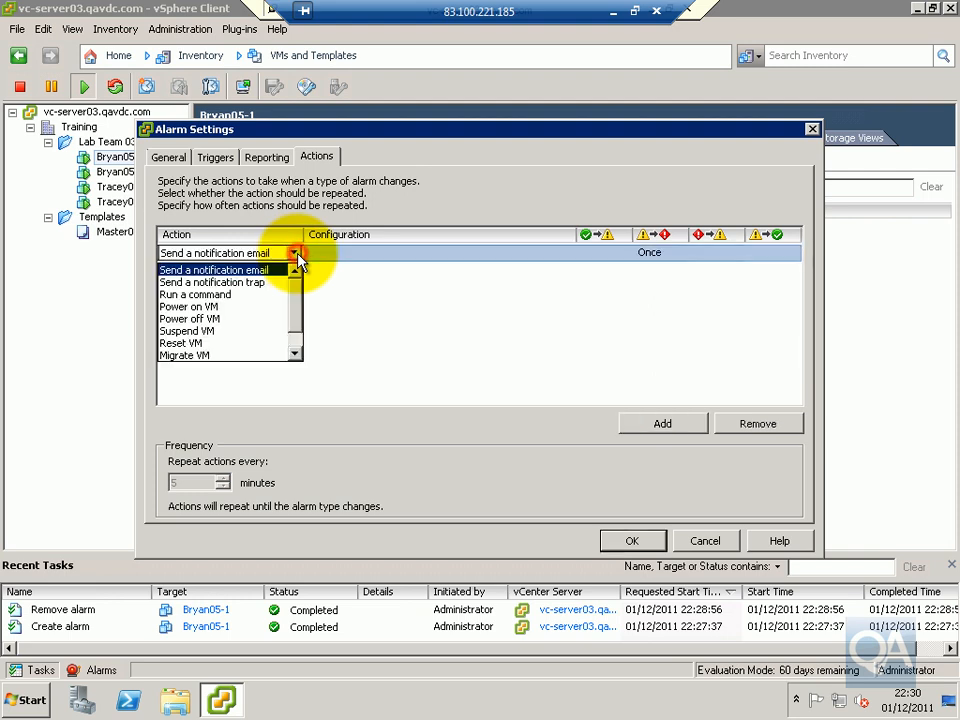
left_click(220, 331)
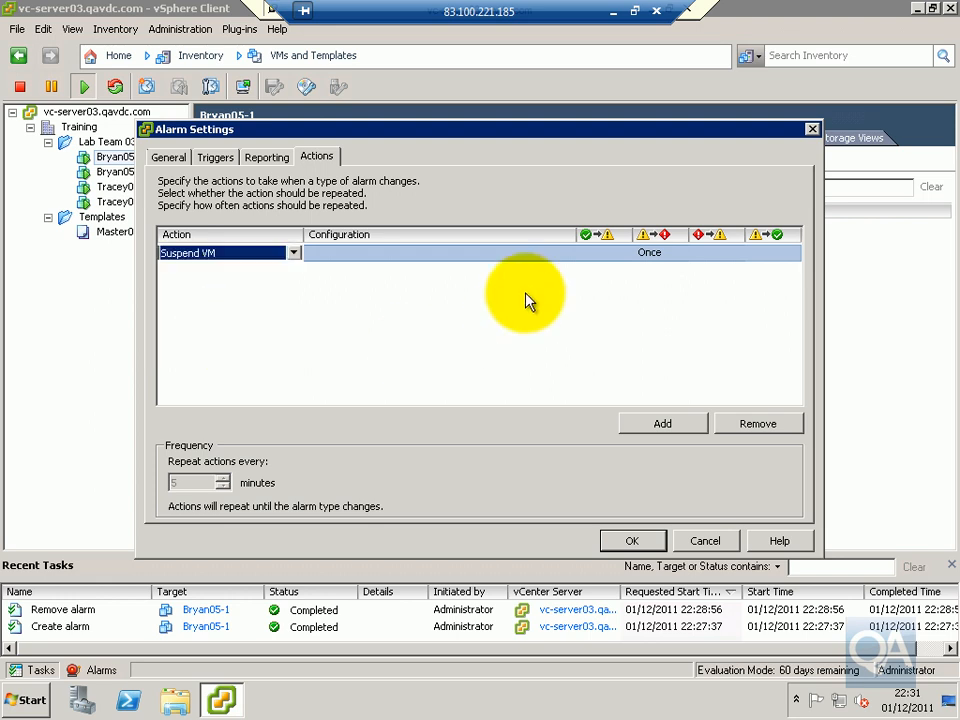
- Run the Suspend VM action once on the normal-to-warning change, clear its warning-to-alert setting, and save the alarm
left_click(601, 252)
left_click(622, 254)
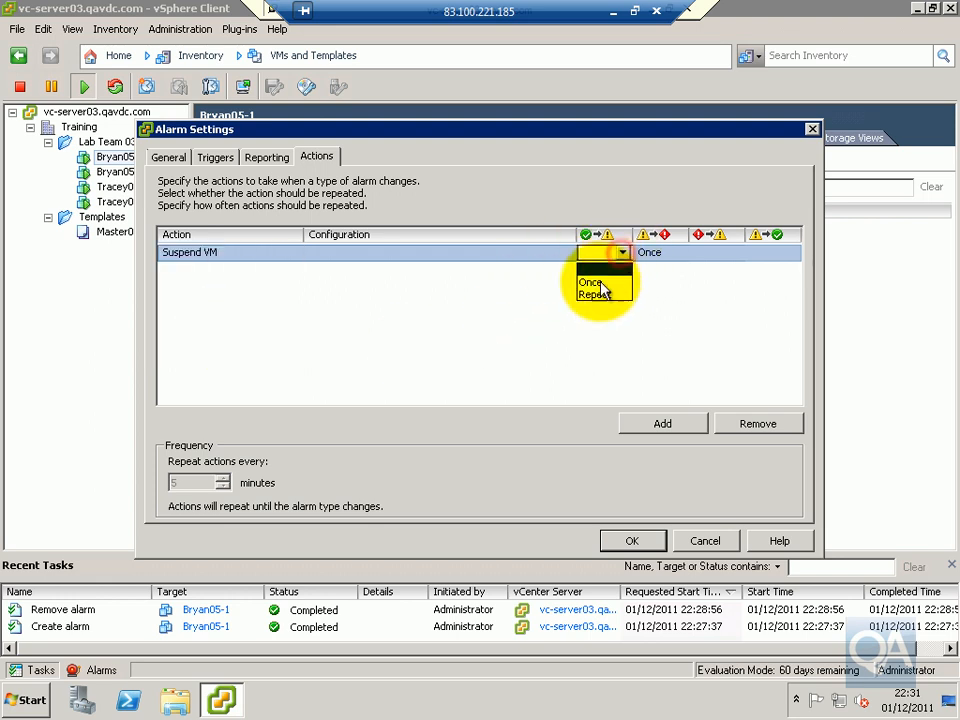
left_click(600, 283)
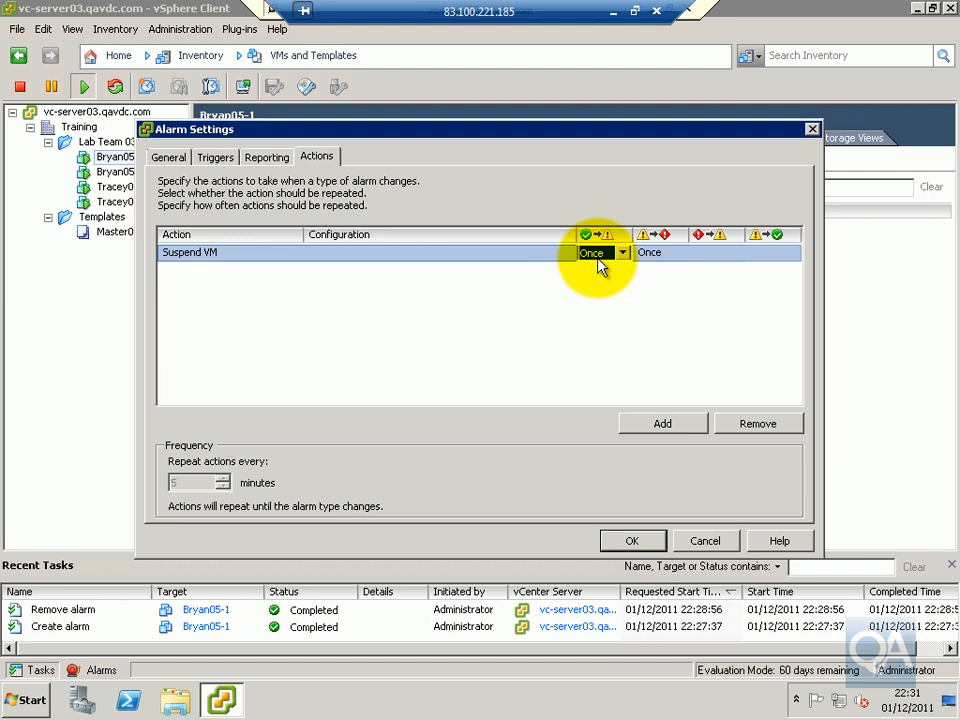
left_click(652, 253)
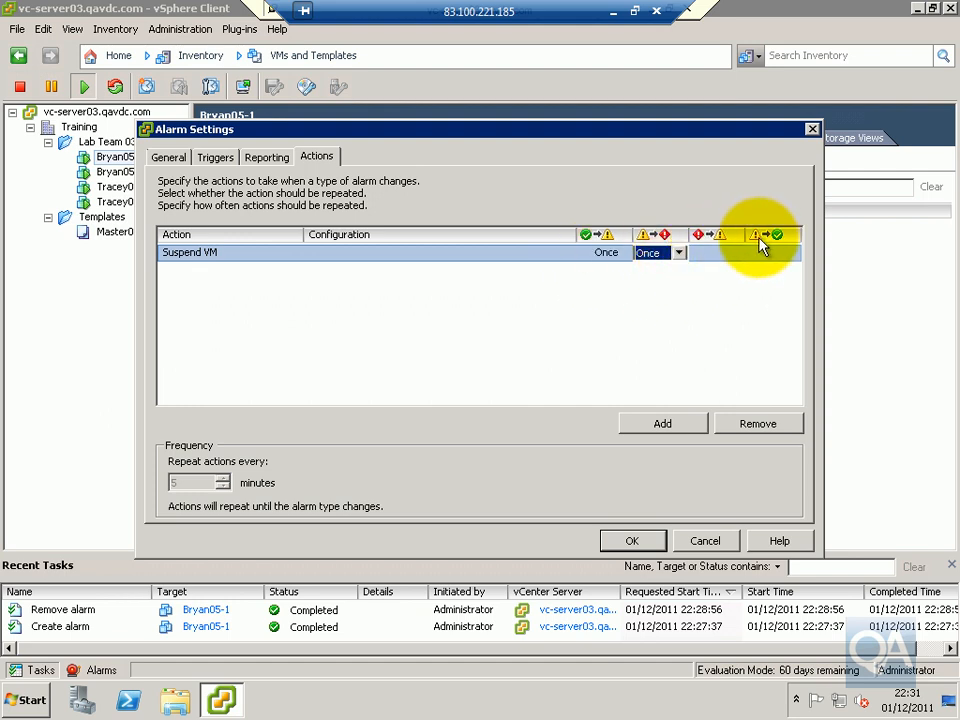
left_click(679, 253)
left_click(674, 281)
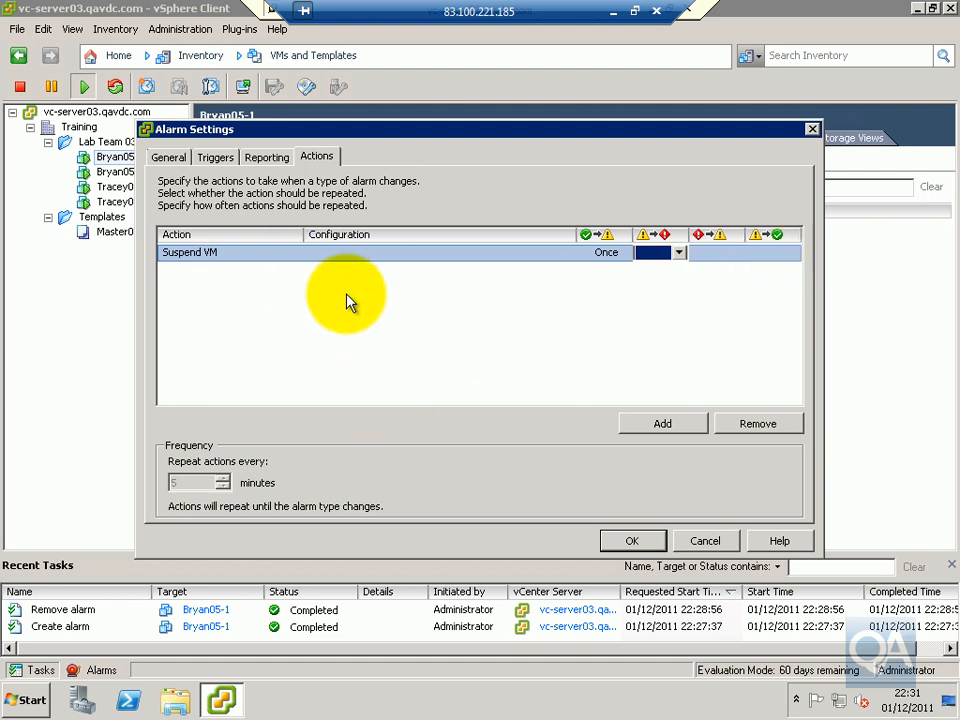
left_click(632, 541)
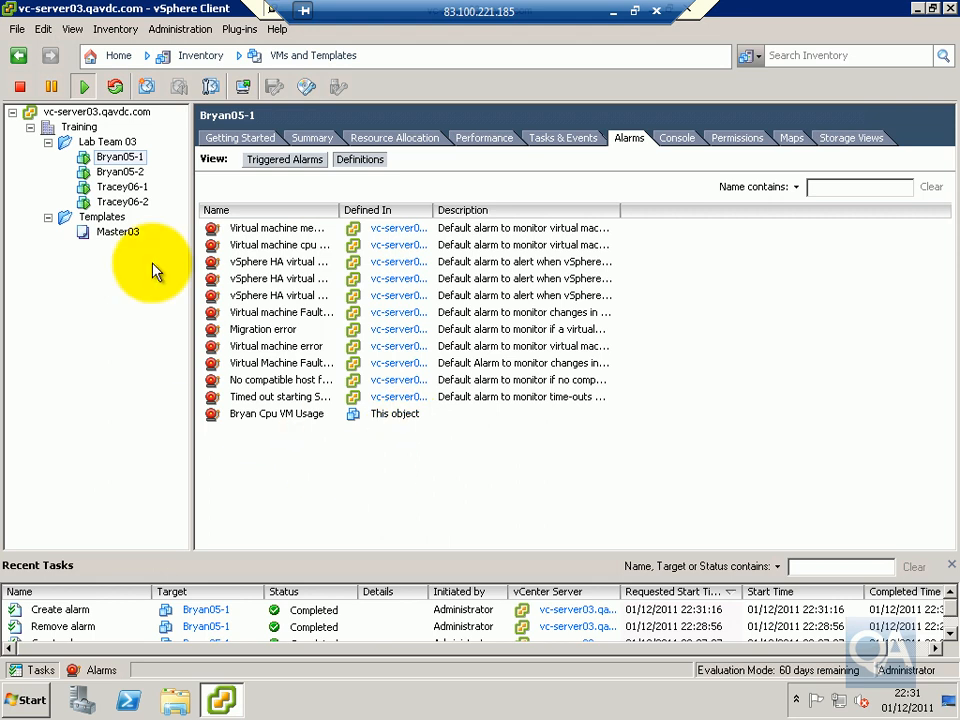
- Create an event-monitoring alarm on the Lab Team 03 folder, named with the owner's first name followed by "VM Suspended"
left_click(107, 142)
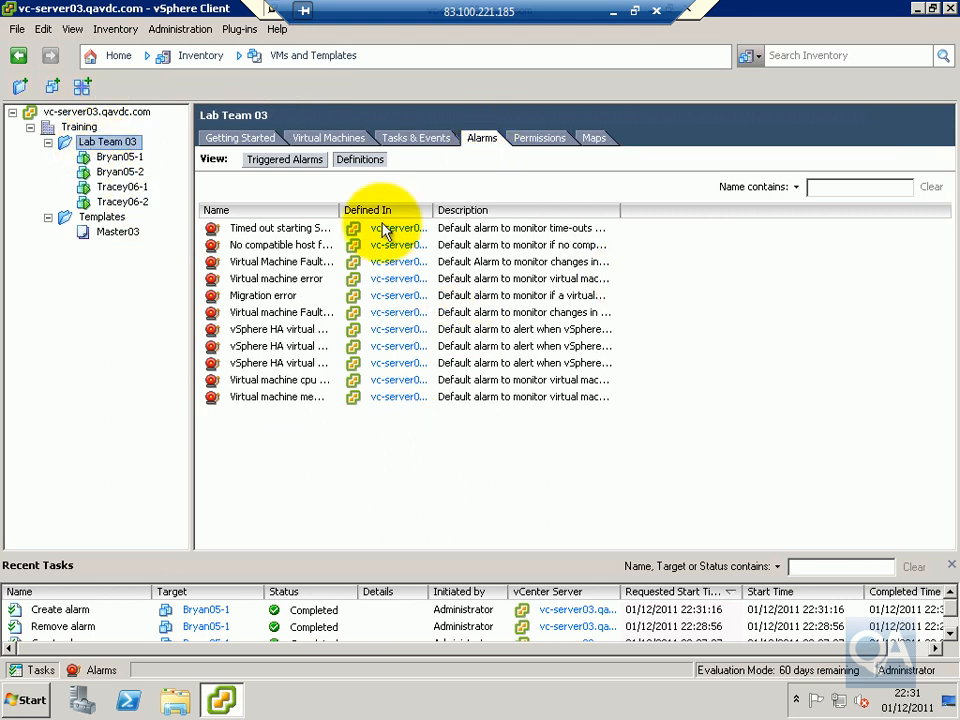
right_click(460, 447)
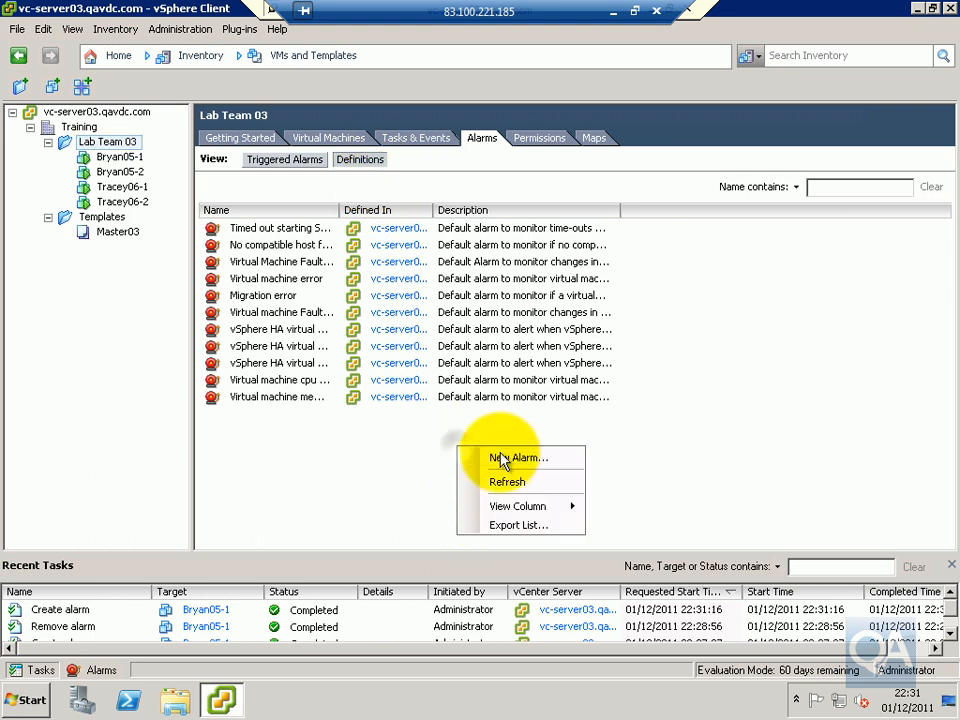
left_click(503, 458)
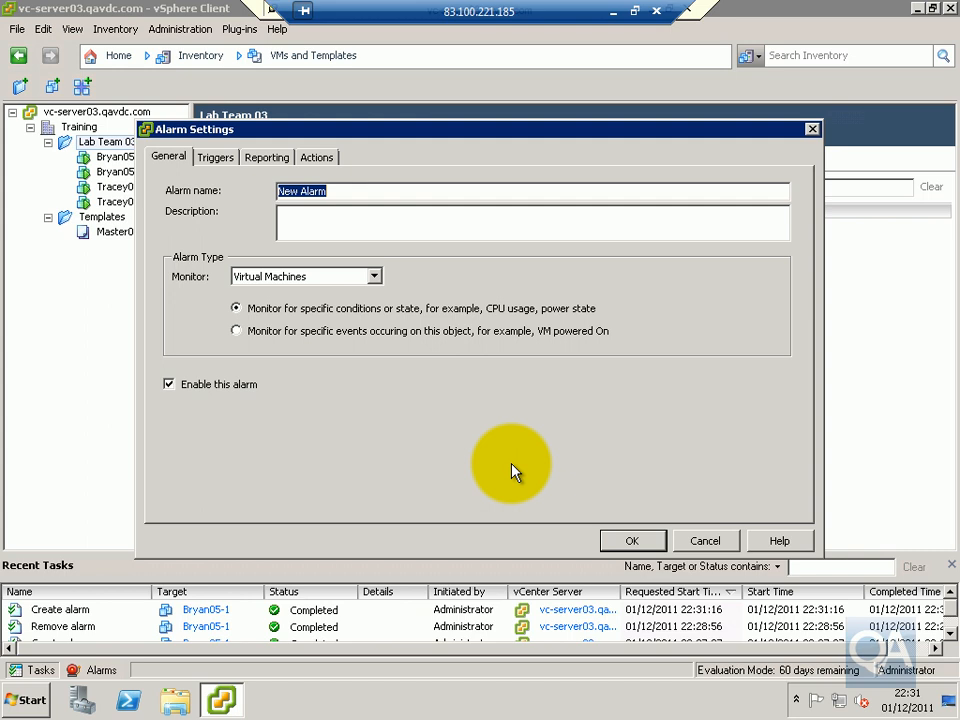
type("Bry")
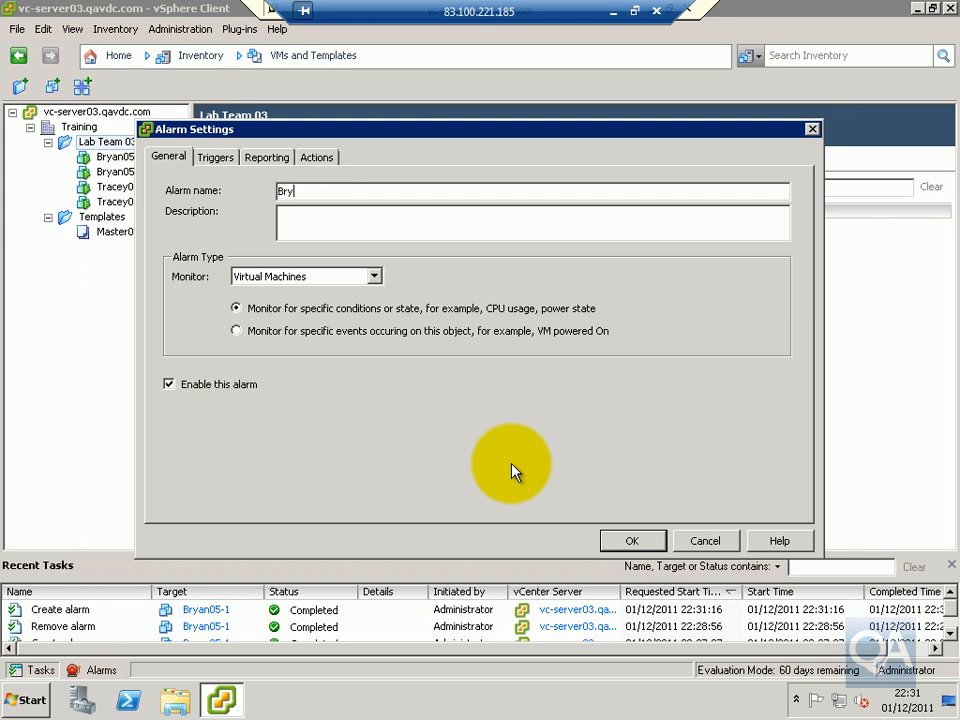
type("an VM Suspended")
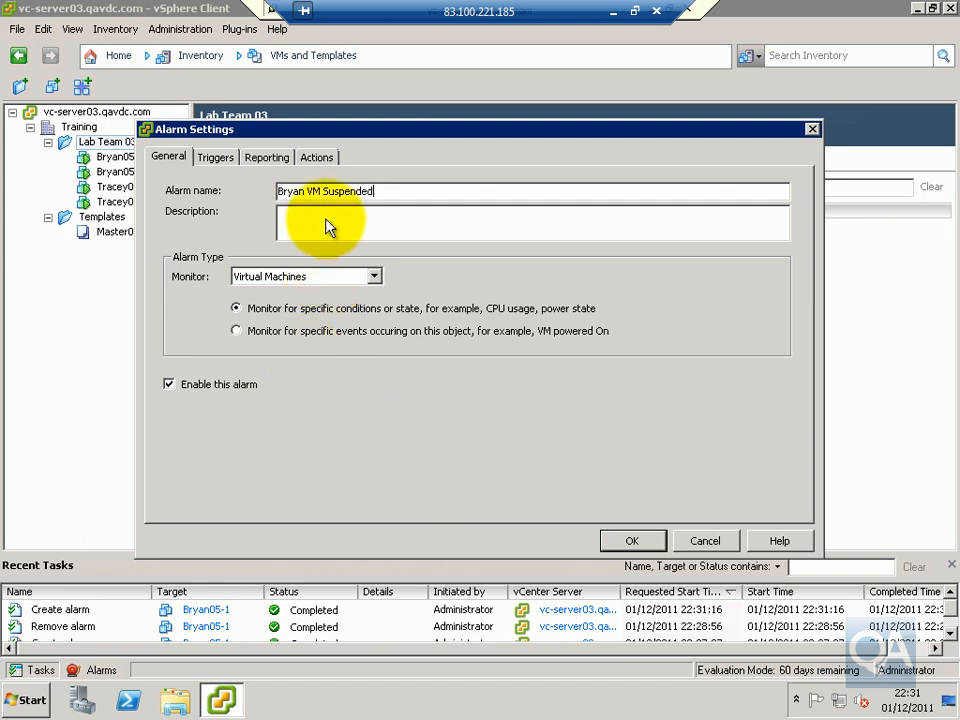
left_click(271, 338)
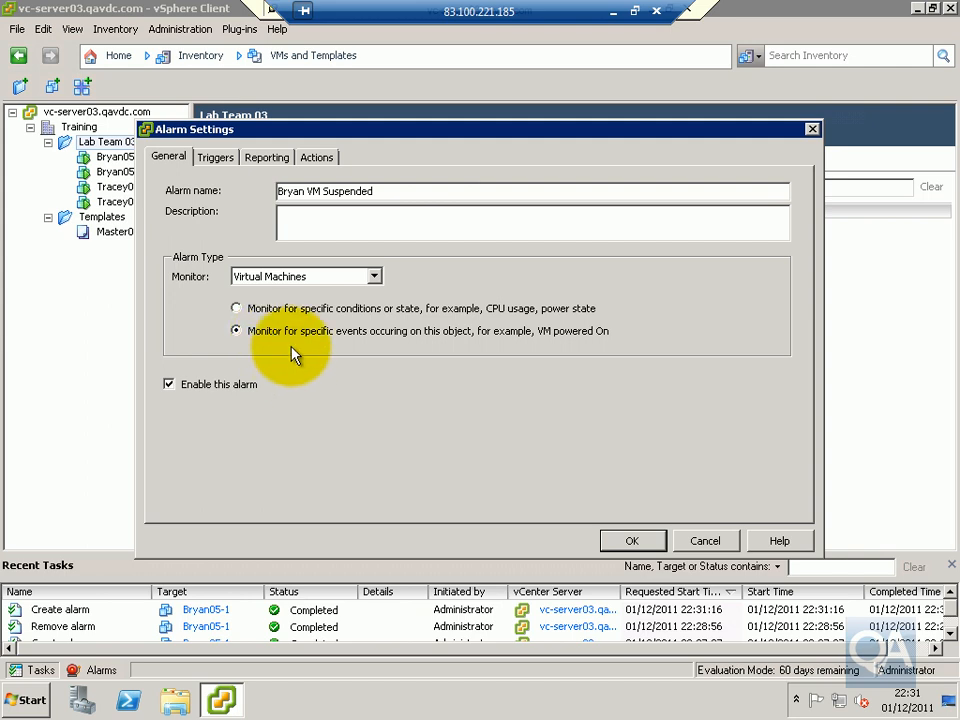
- Add a trigger to the folder alarm for the VM suspended event
left_click(213, 160)
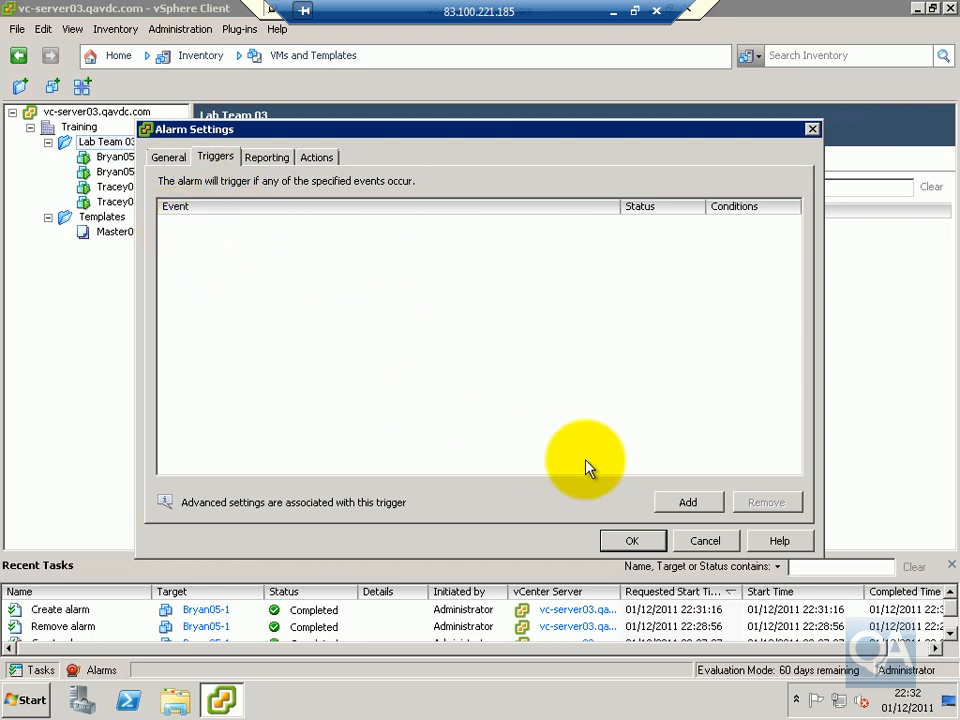
left_click(676, 503)
left_click(278, 225)
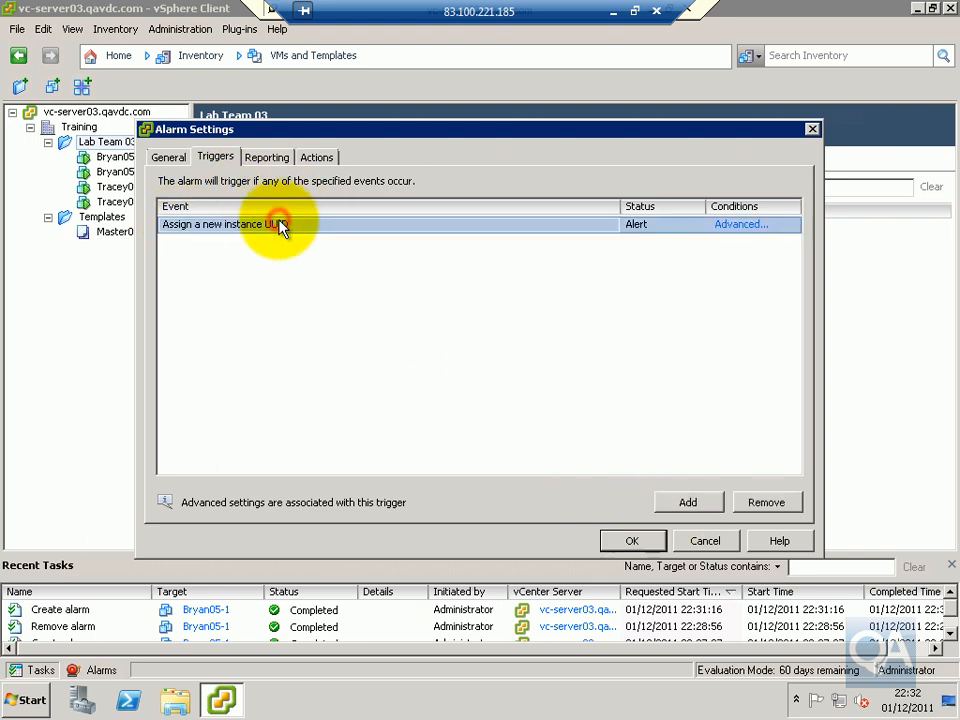
left_click(457, 225)
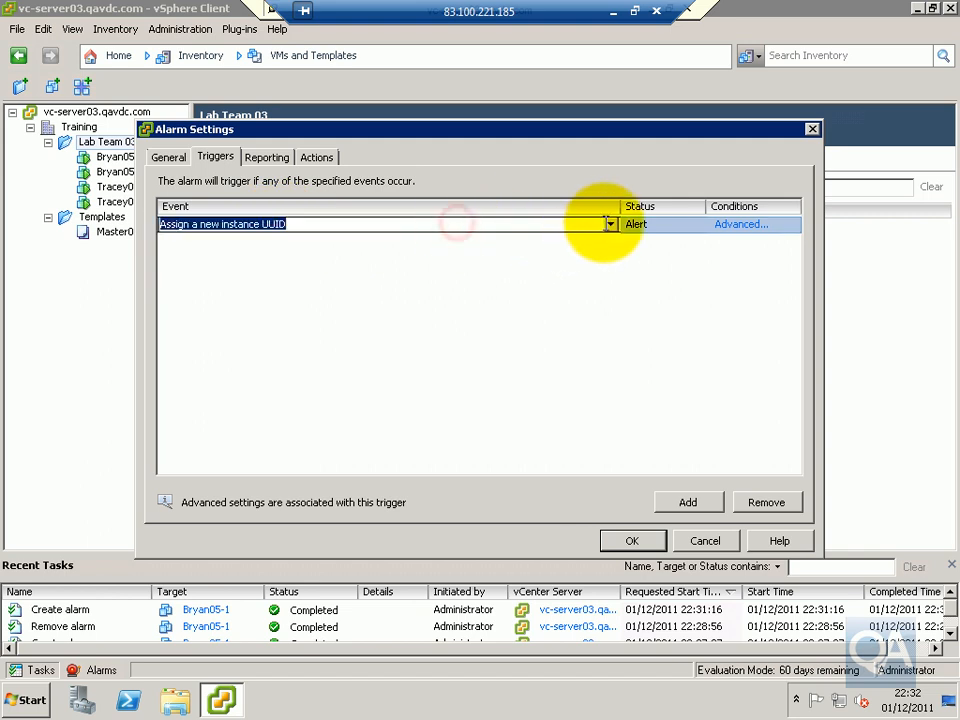
left_click(611, 225)
scroll(613, 300, "down", 3)
left_click_drag(613, 285, 613, 308)
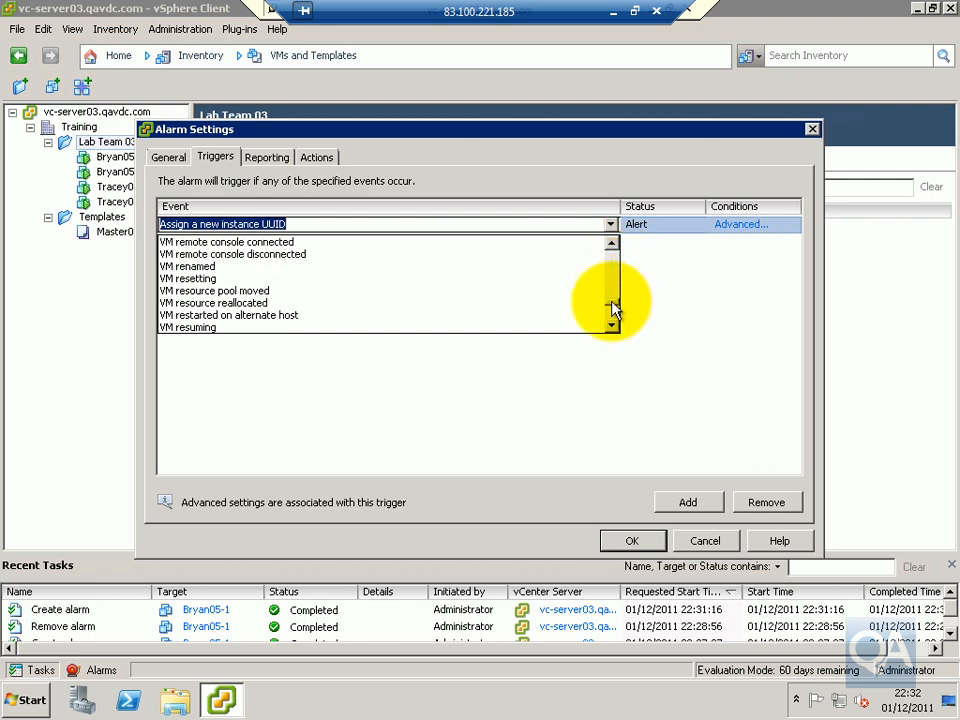
scroll(613, 308, "down", 3)
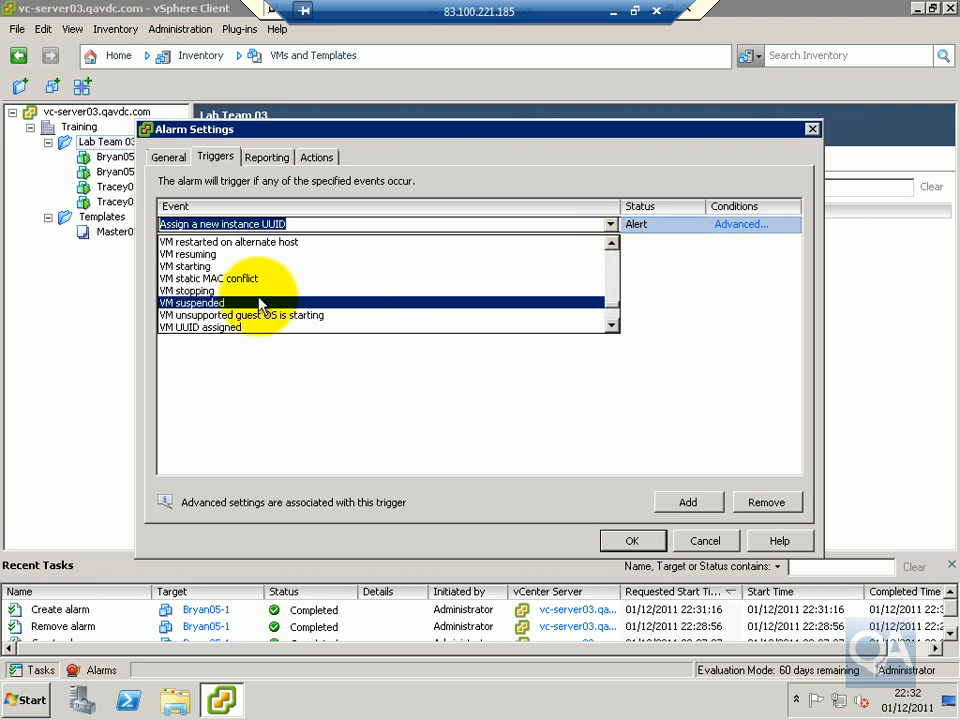
left_click(259, 303)
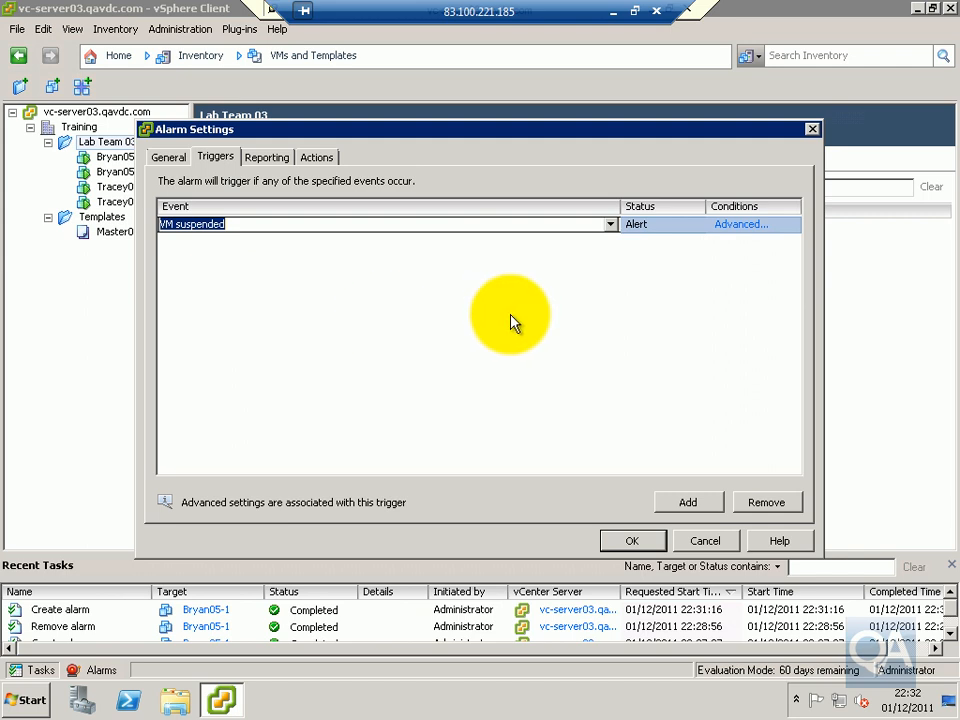
- Add an advanced condition to the VM suspended trigger, using VM name as its argument
left_click(745, 228)
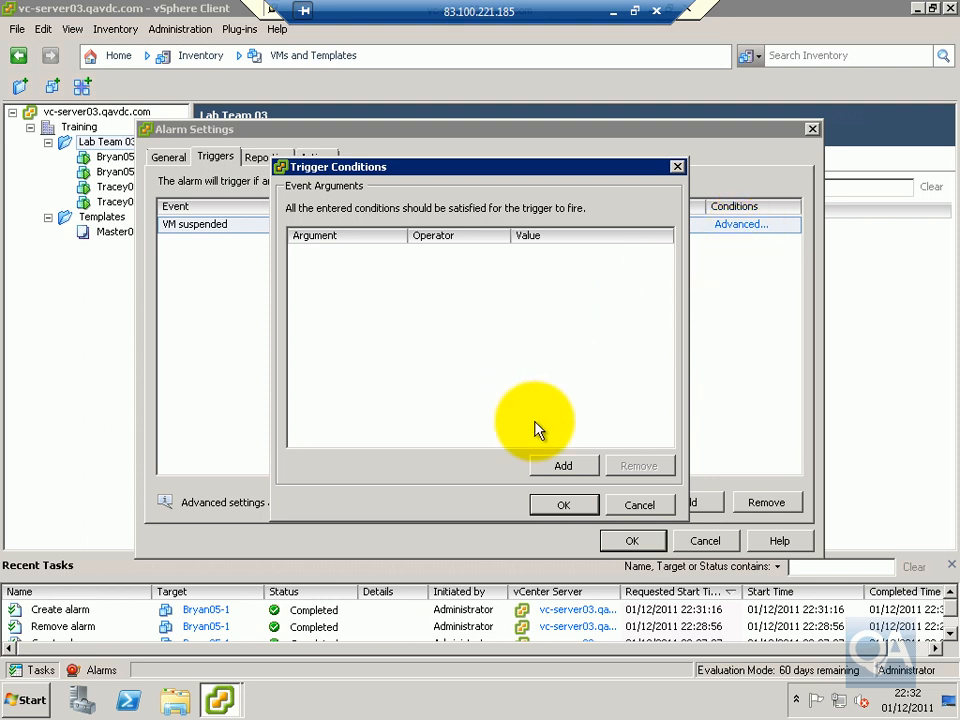
left_click(563, 466)
left_click(385, 260)
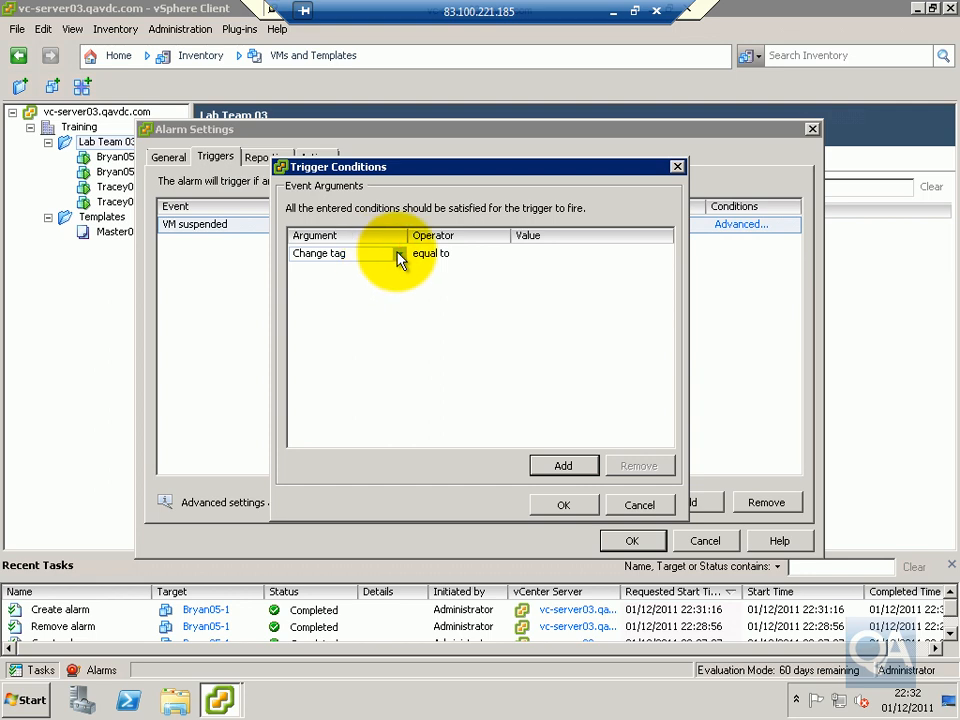
left_click(398, 258)
left_click(398, 258)
left_click(397, 254)
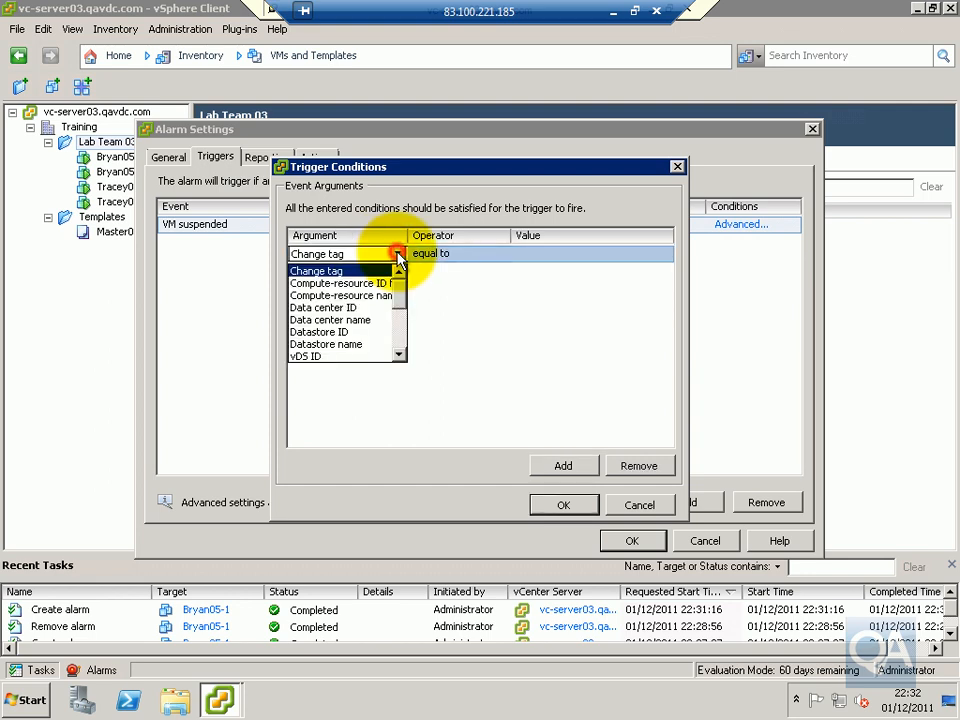
left_click(401, 334)
left_click_drag(400, 292, 398, 334)
left_click(400, 355)
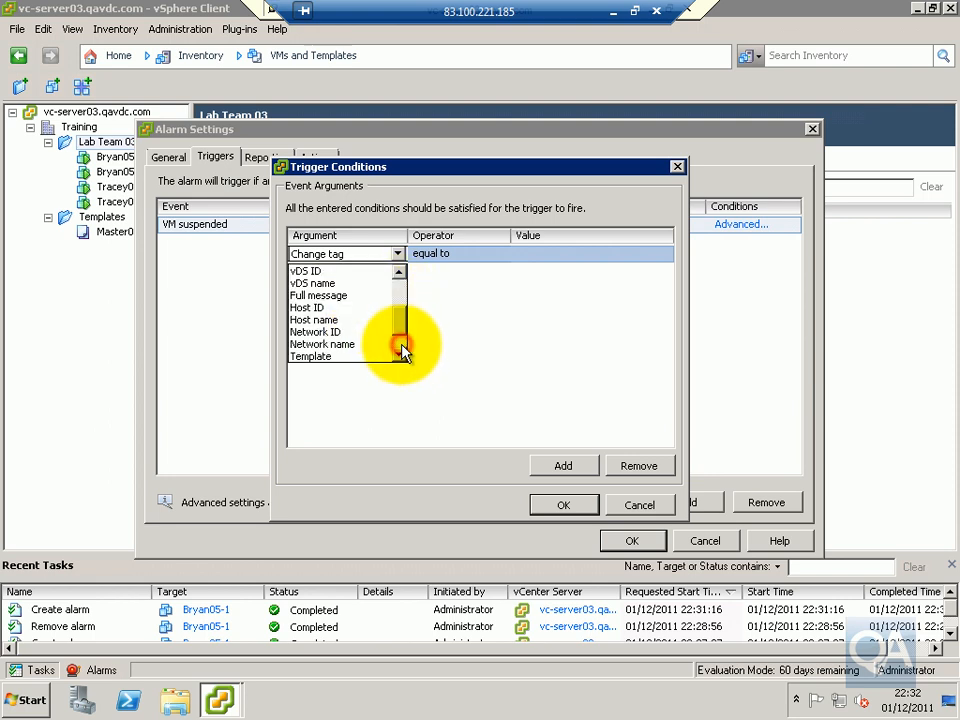
left_click(400, 355)
left_click(400, 355)
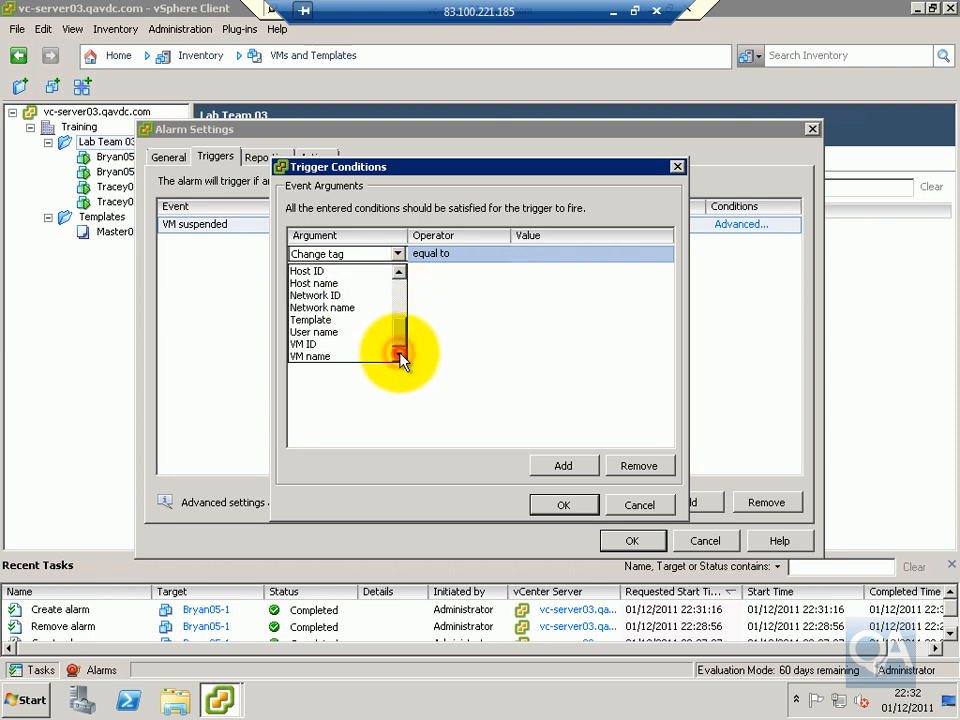
left_click(358, 356)
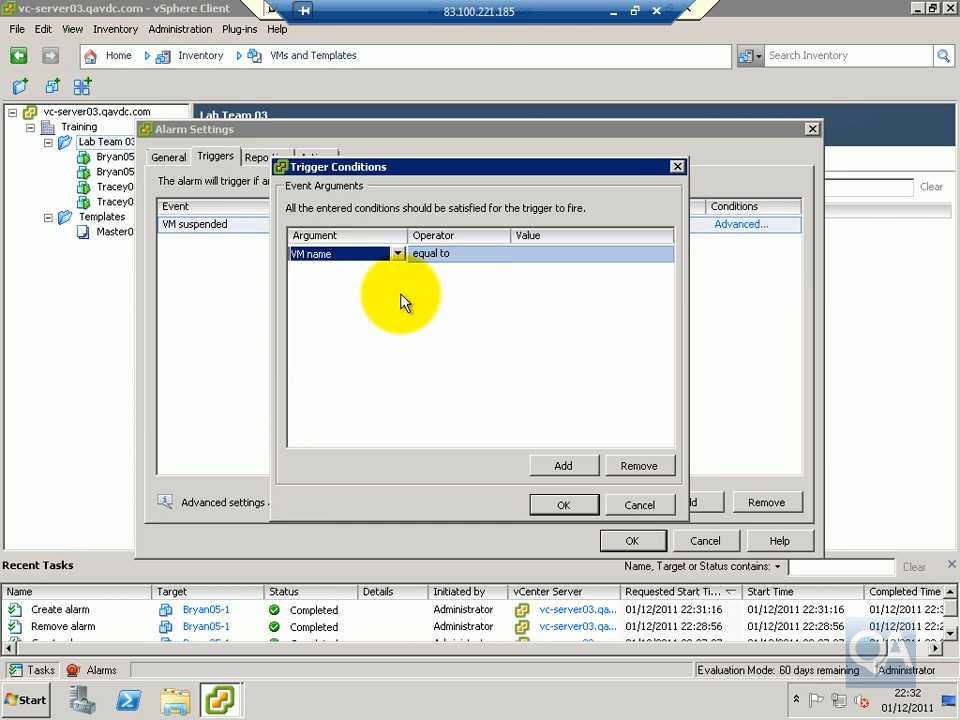
- Set the VM name condition's value to the owner's first name followed by "05-1" and confirm the trigger conditions
left_click(518, 253)
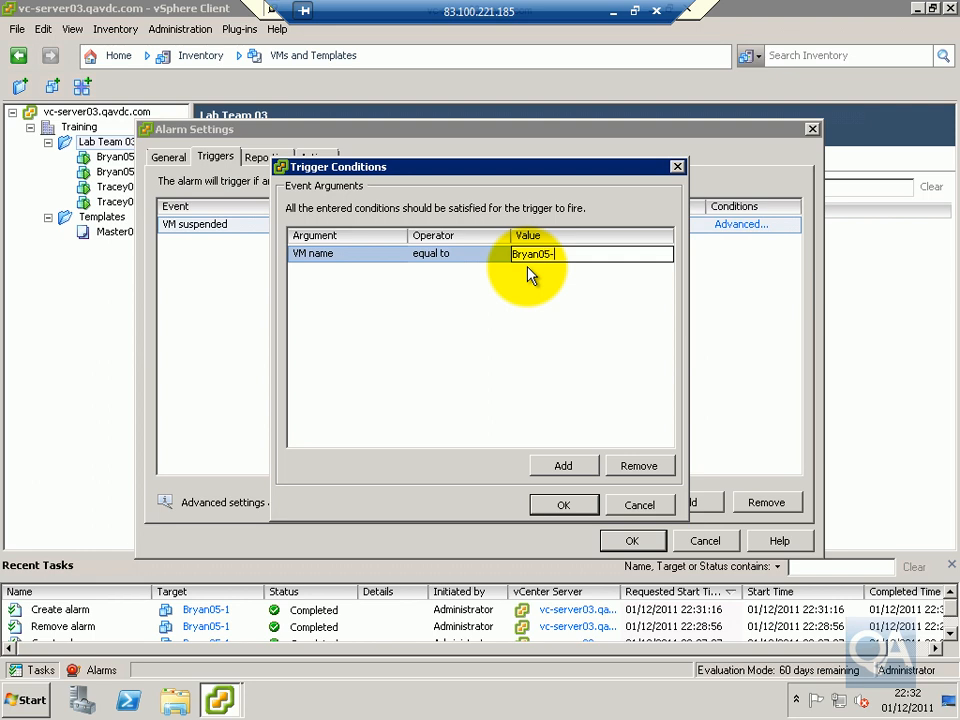
type("1")
left_click(585, 506)
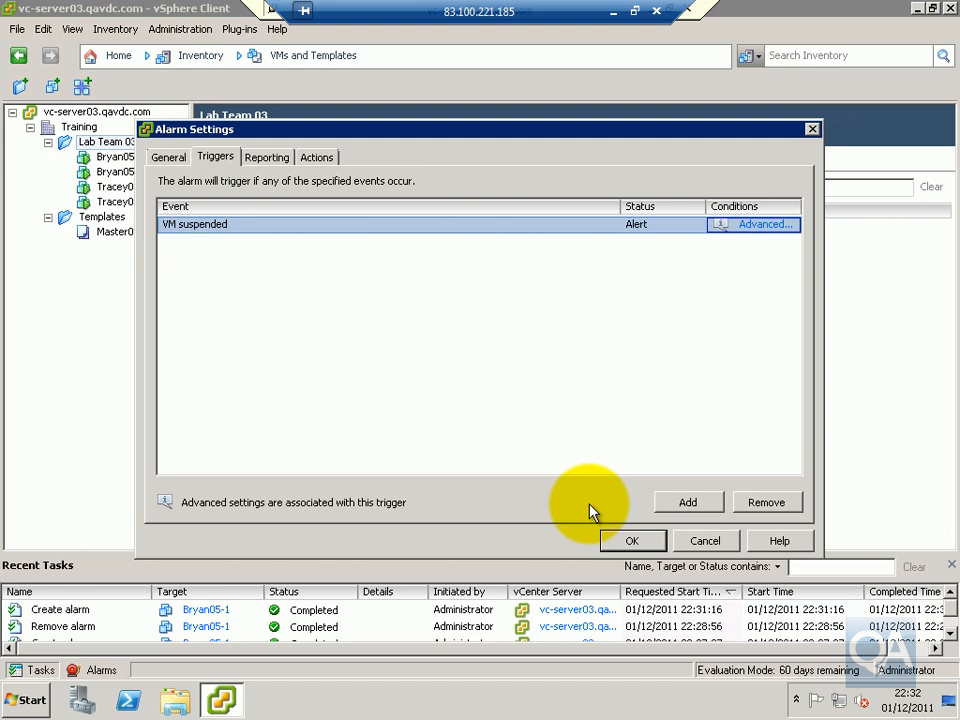
- Review the folder alarm's reporting and action settings, and save the alarm without adding any action
left_click(279, 158)
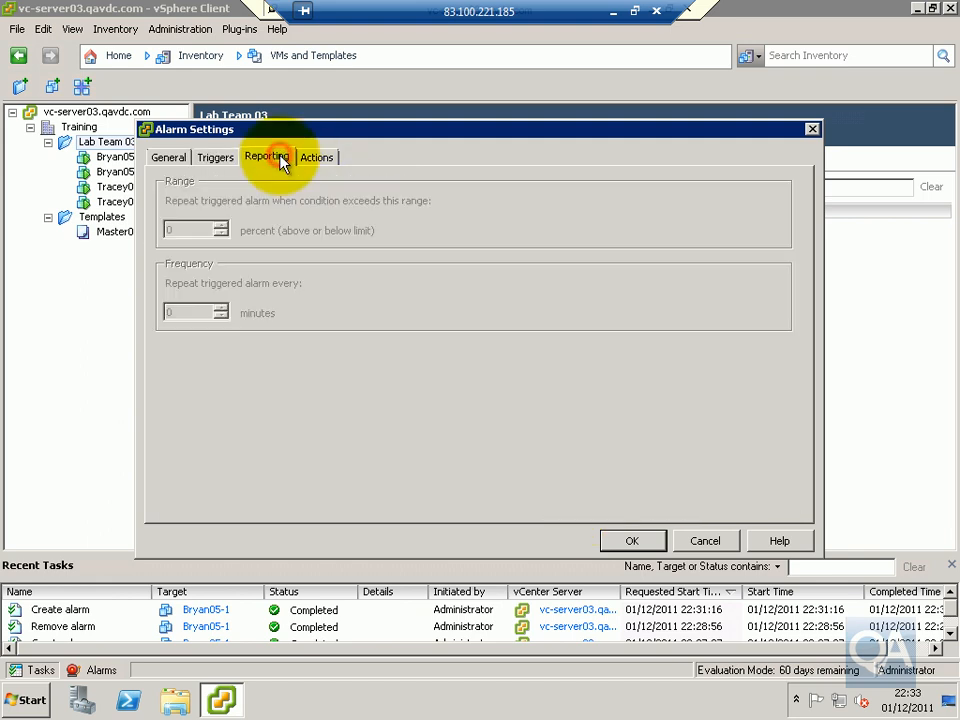
left_click(312, 159)
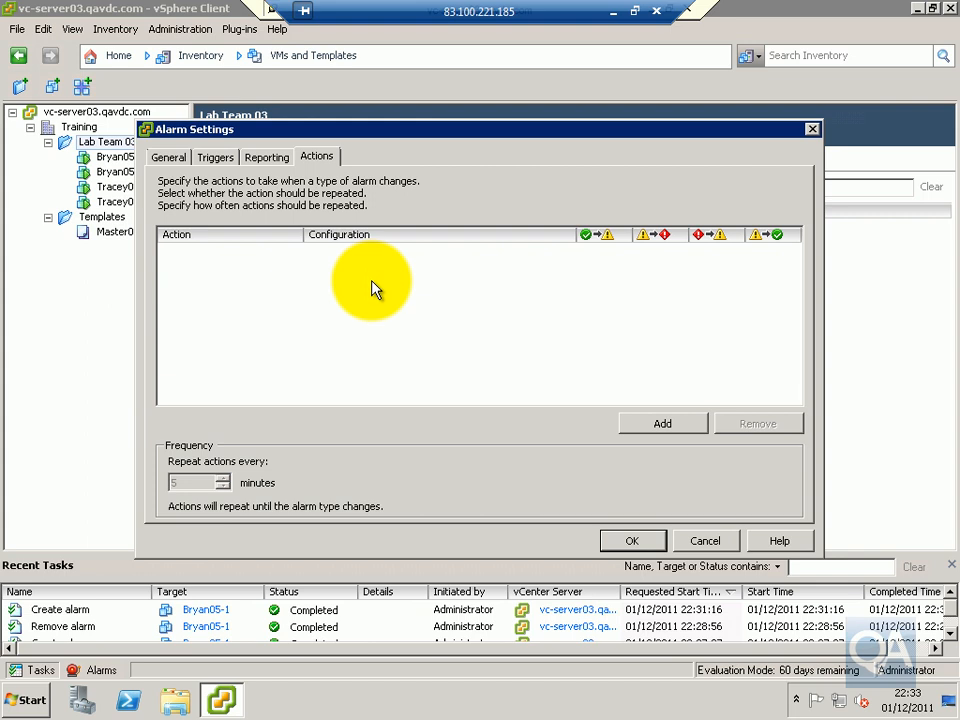
left_click(640, 541)
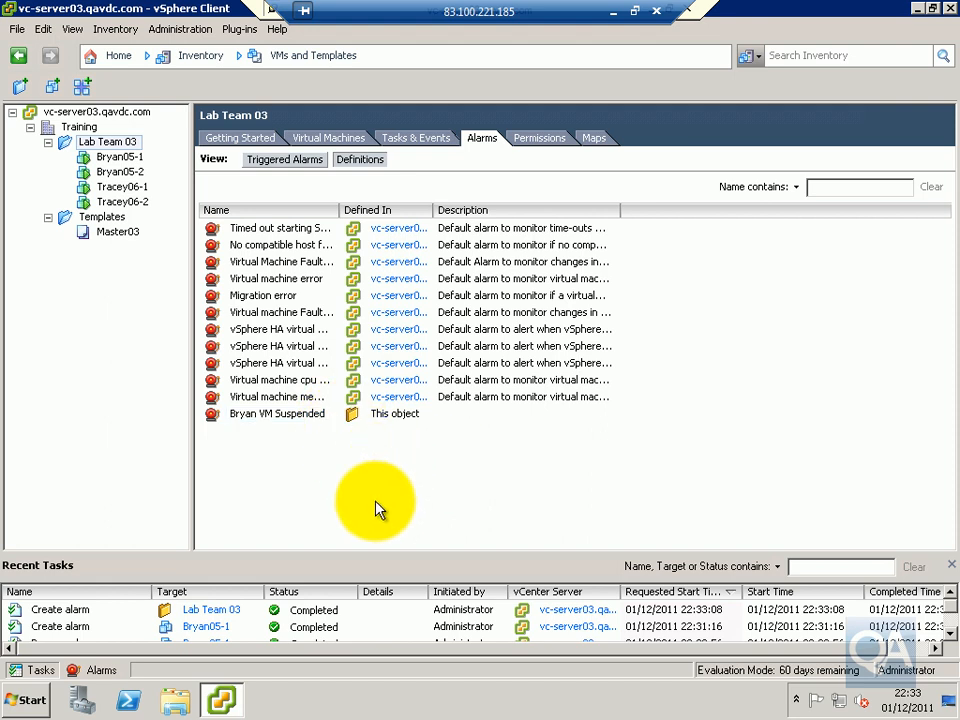
- Open the console of the first VM in Lab Team 03 and bring up the guest's unlock prompt
right_click(135, 160)
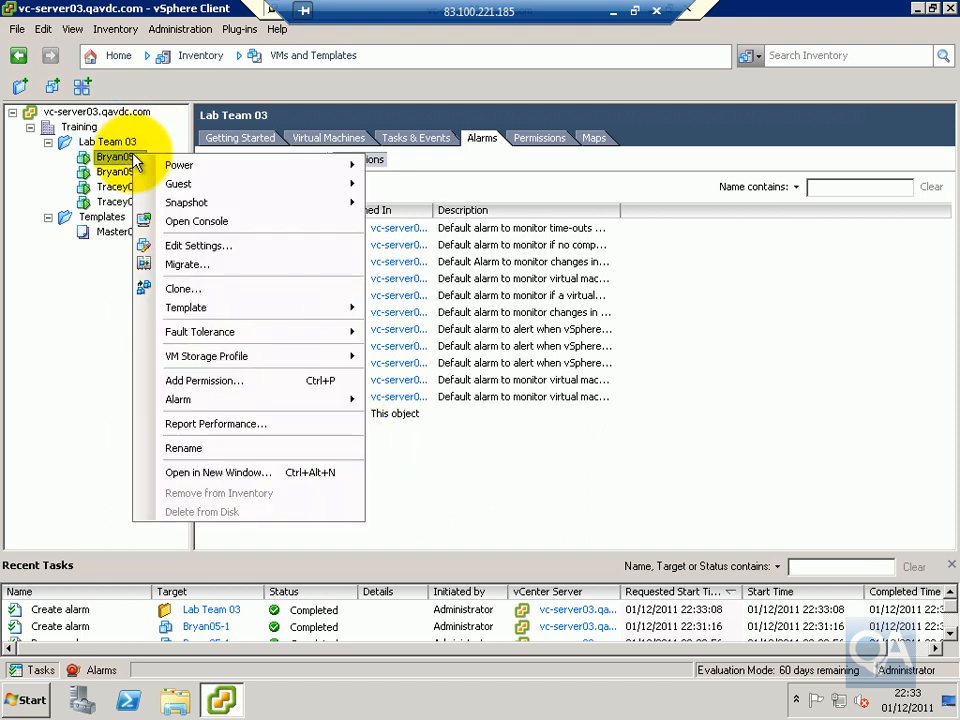
left_click(200, 222)
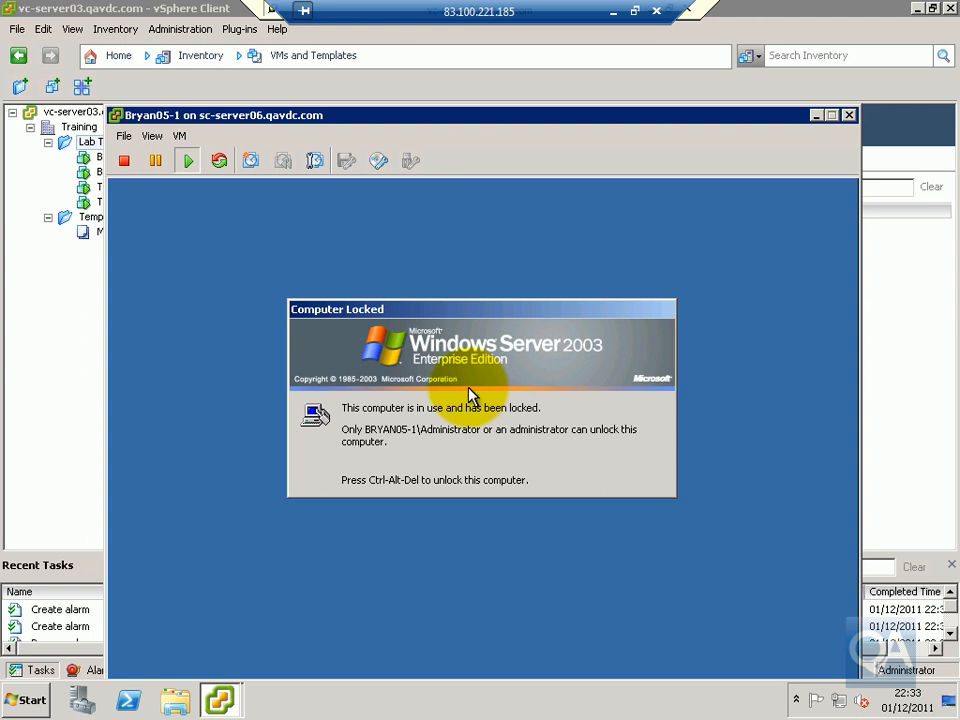
left_click(179, 136)
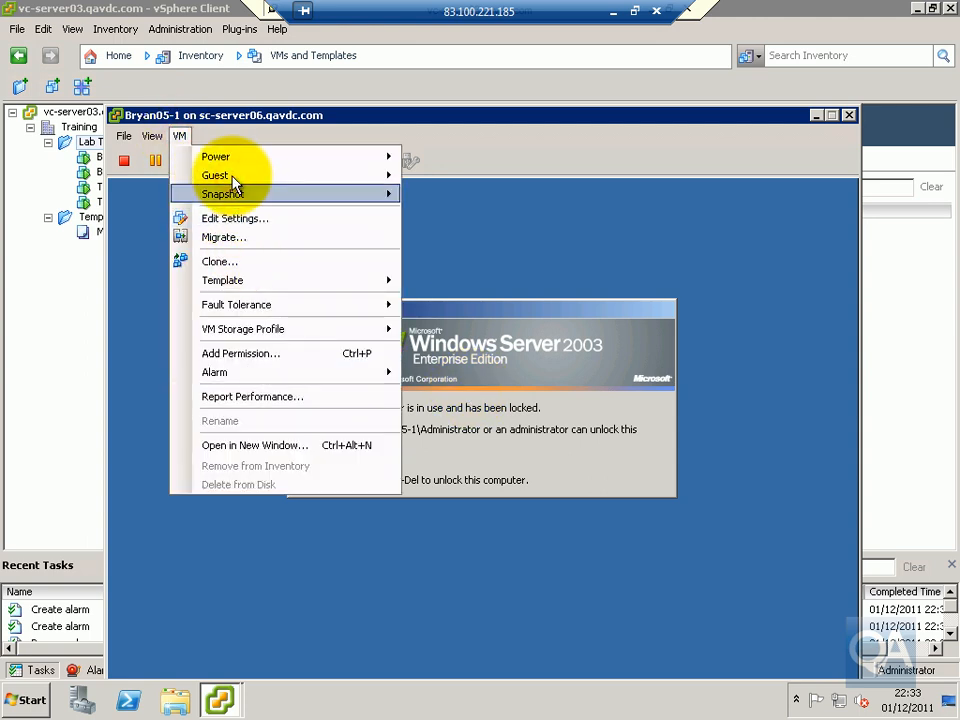
mouse_move(233, 186)
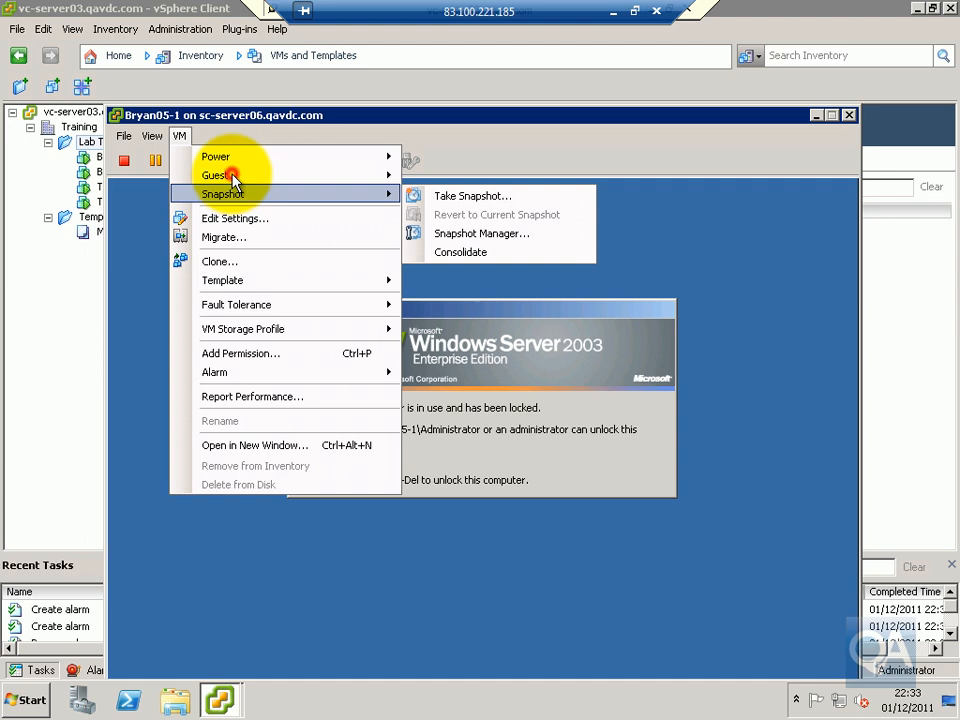
mouse_move(290, 178)
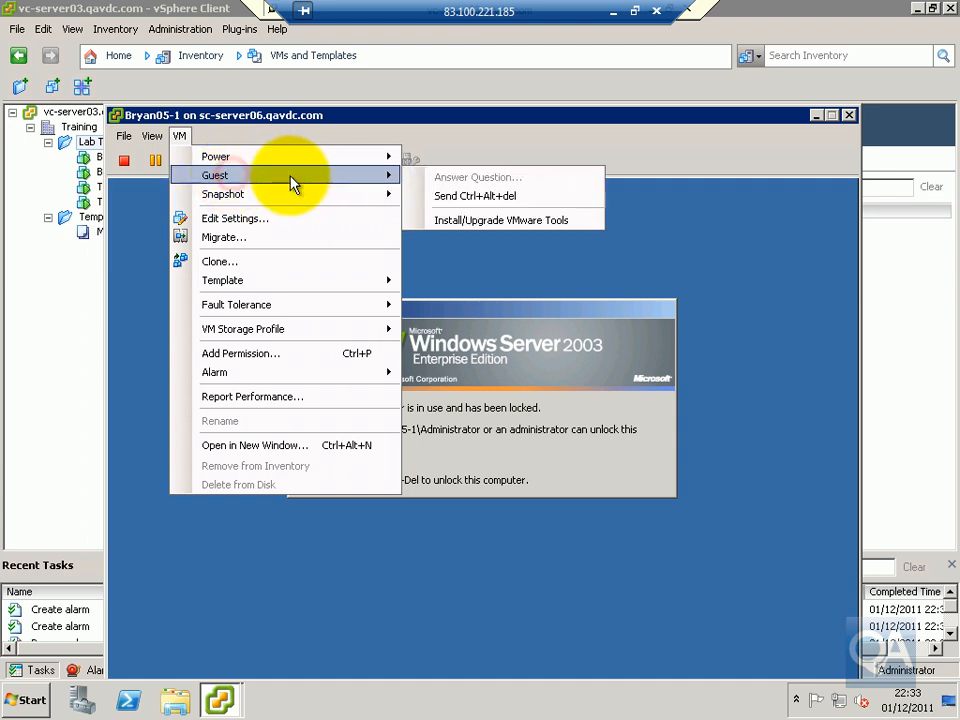
left_click(458, 202)
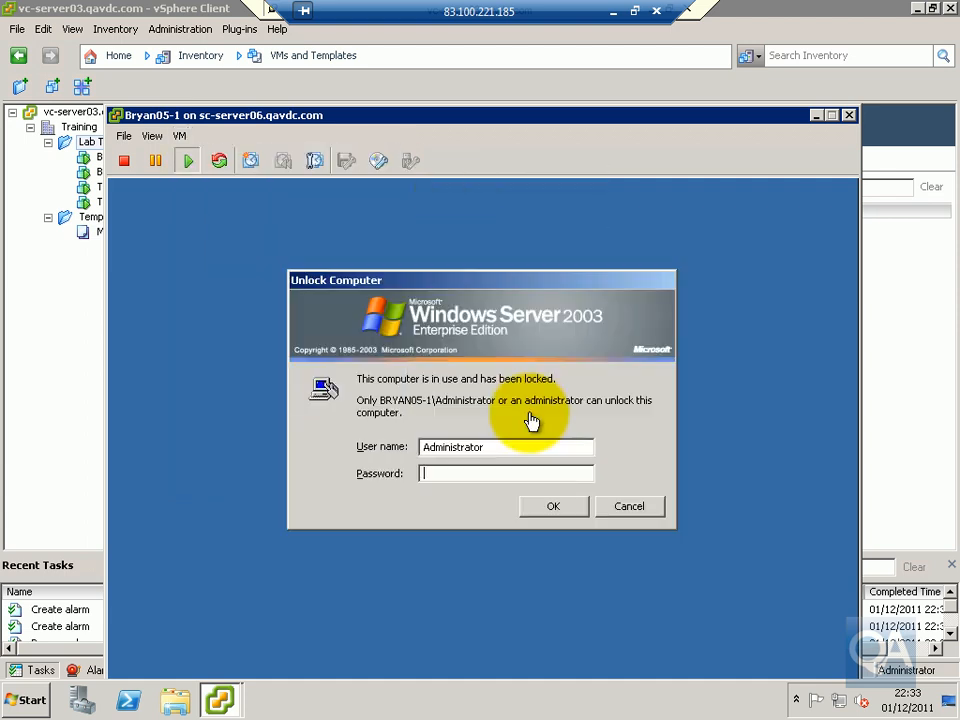
- Unlock the guest Windows session by entering the Administrator account password
left_click(458, 467)
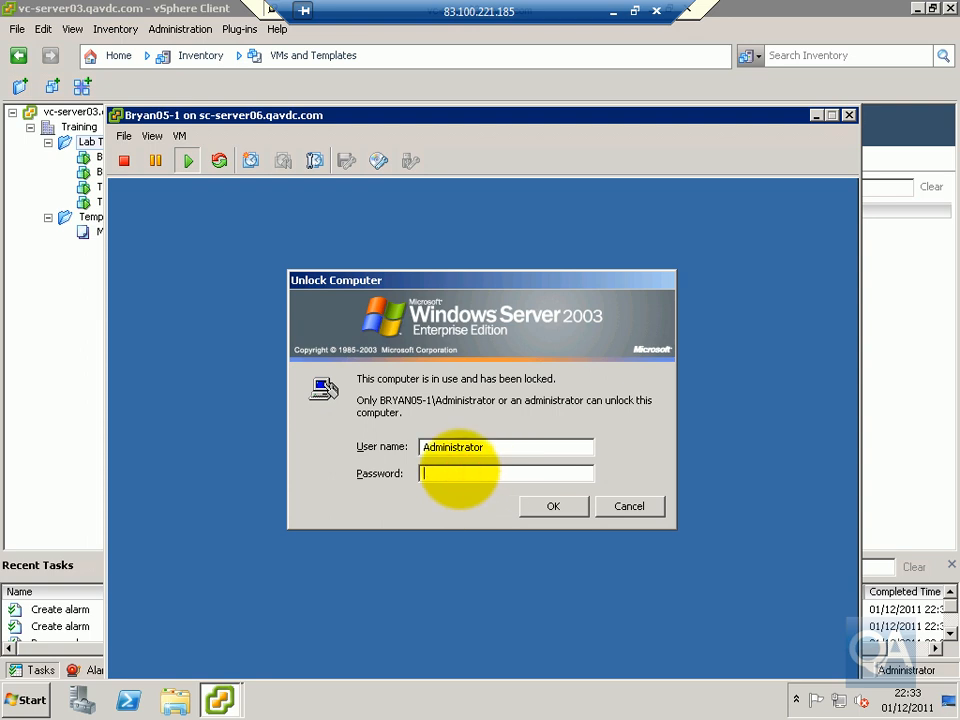
type("••••••")
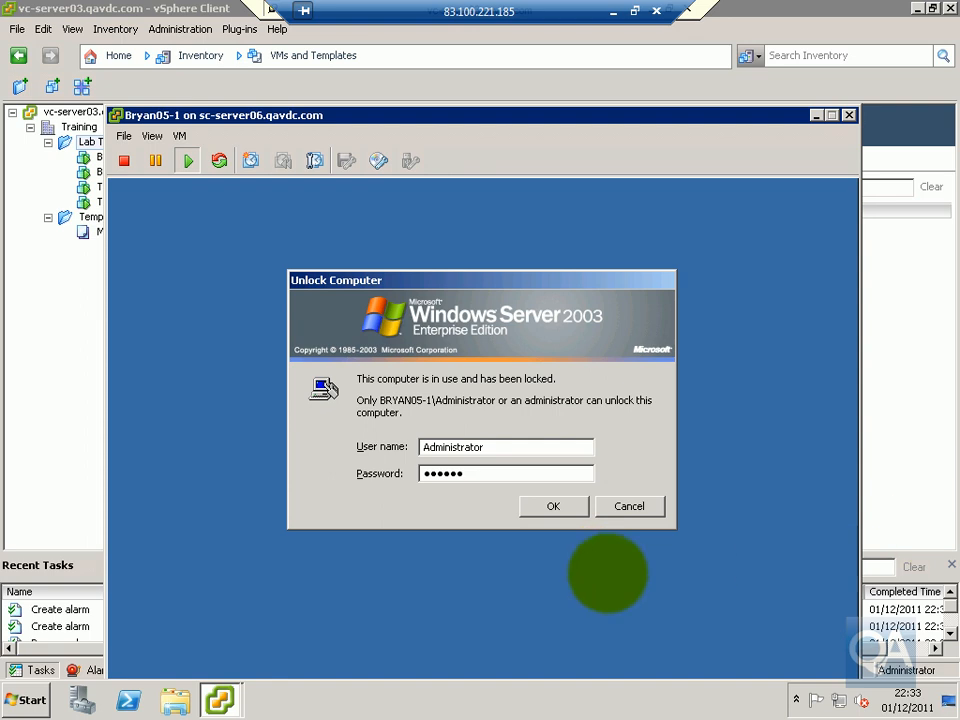
left_click(548, 506)
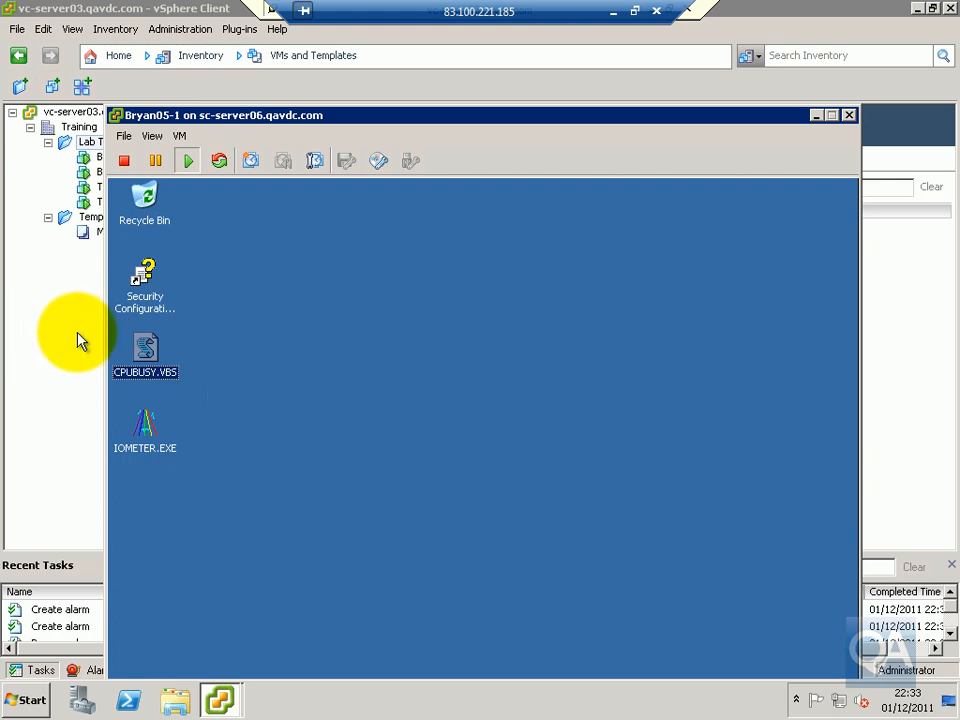
- Start two instances of the CPUBUSY.VBS script with the command prompt to load the VM's CPU
right_click(150, 353)
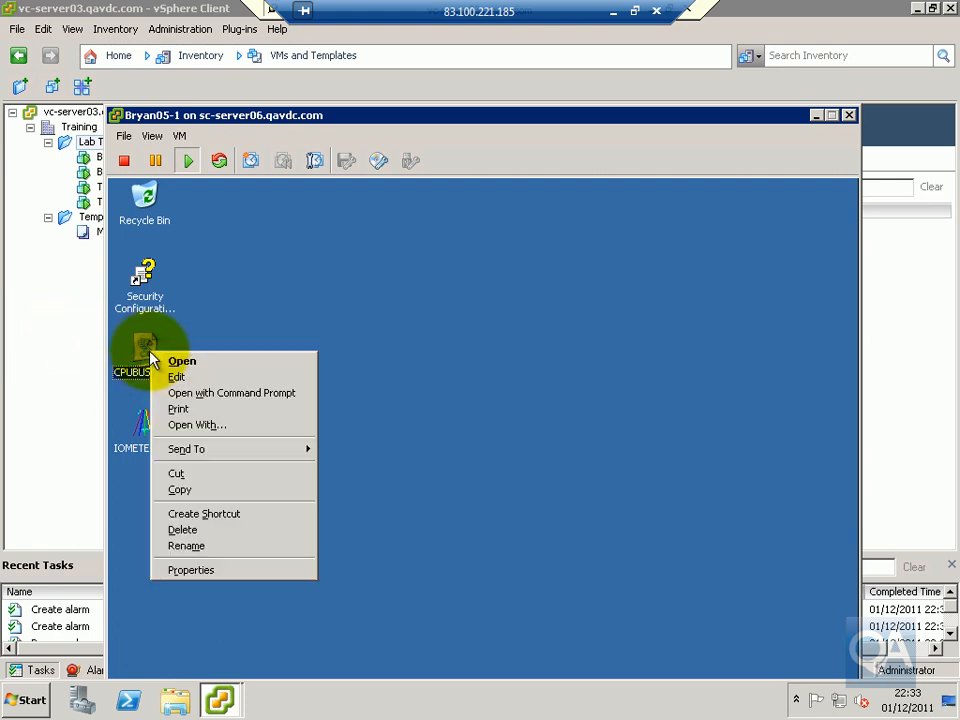
left_click(183, 395)
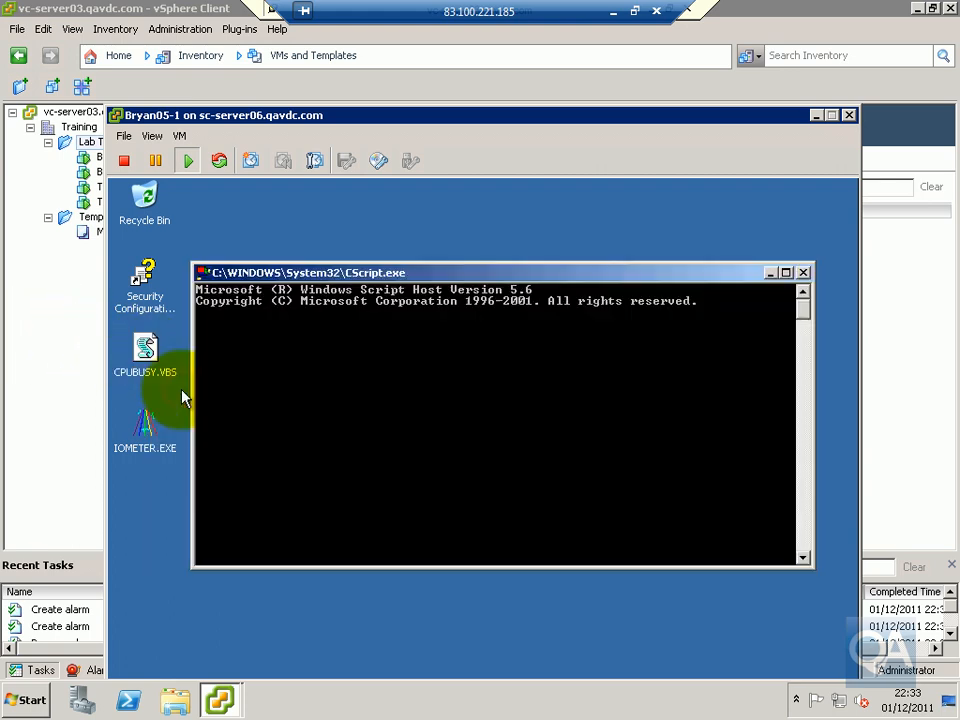
right_click(151, 362)
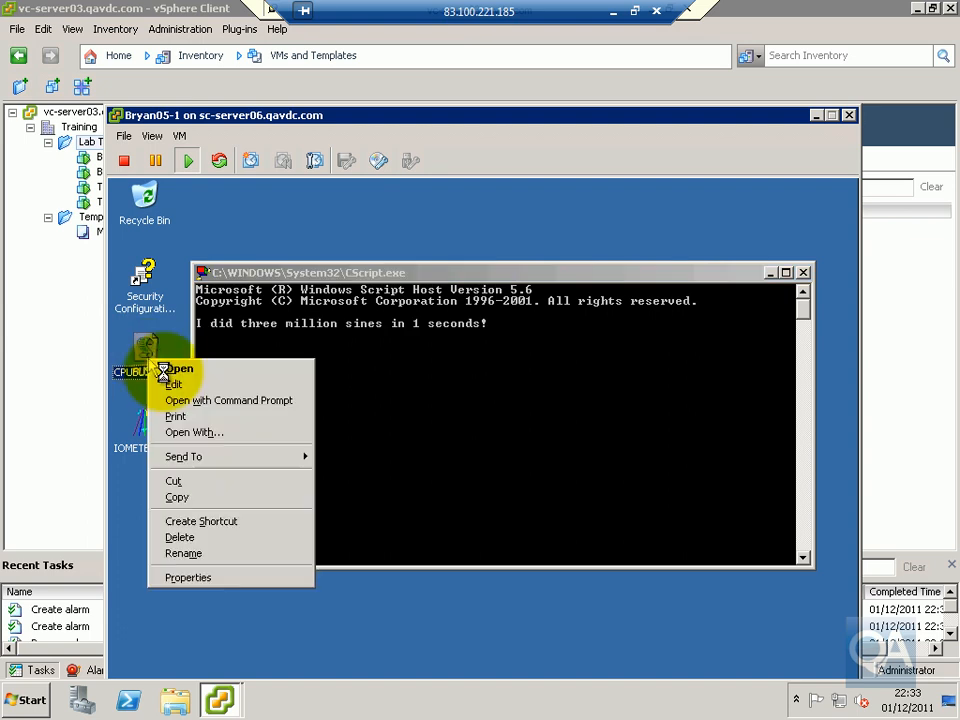
left_click(180, 399)
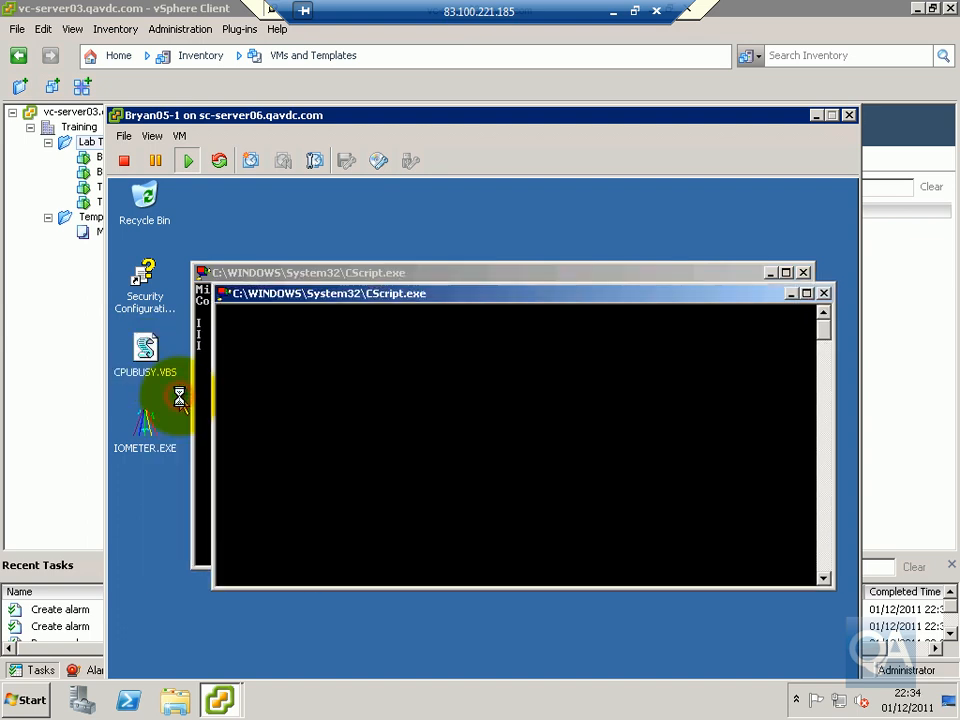
- Return to the vSphere inventory and examine the summary of the first VM in Lab Team 03 for its state
left_click(33, 358)
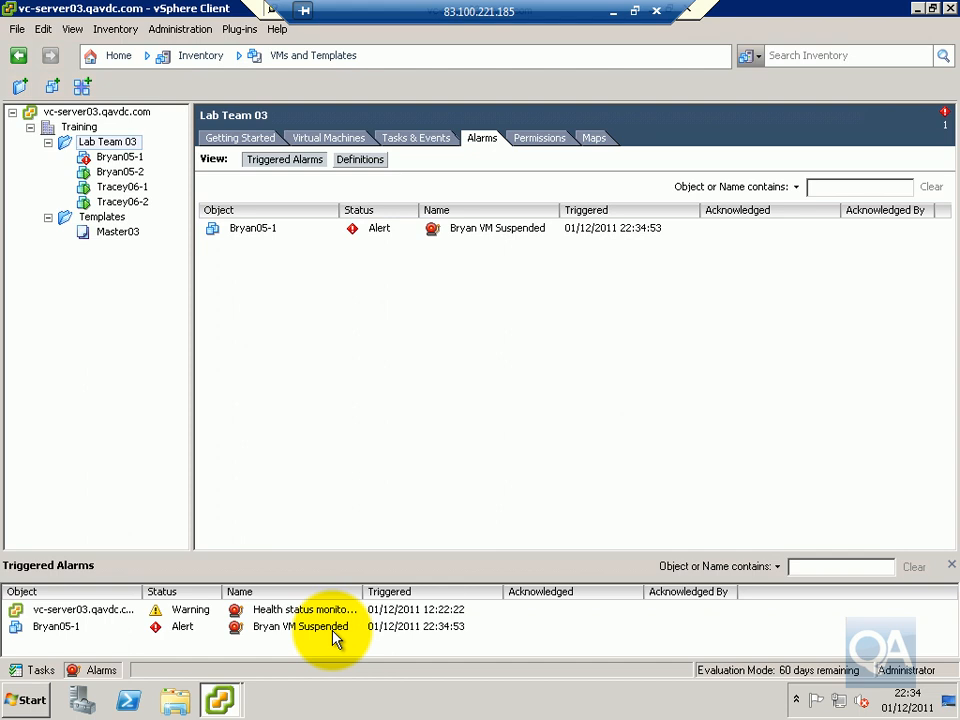
left_click(120, 157)
left_click(312, 138)
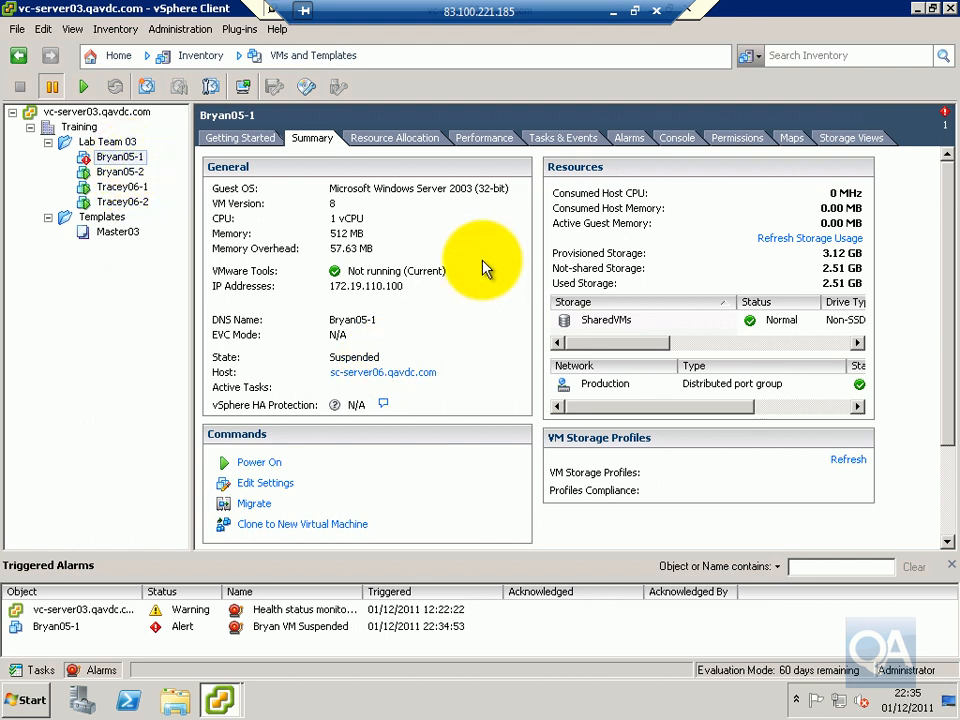
- Acknowledge and clear the triggered VM Suspended alarm of the first VM
left_click(166, 630)
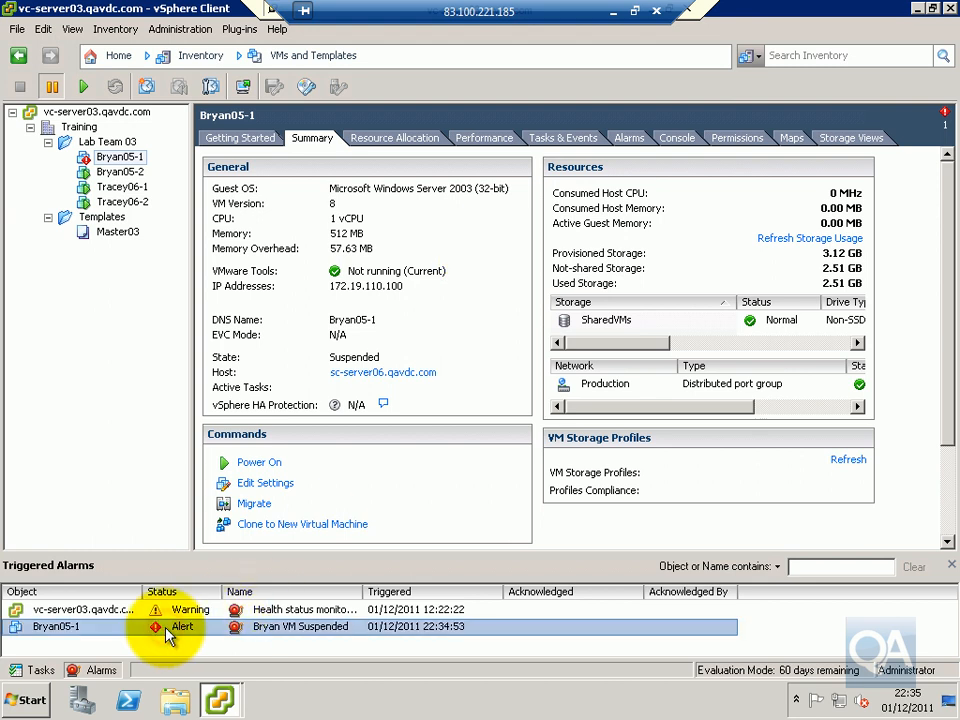
right_click(166, 632)
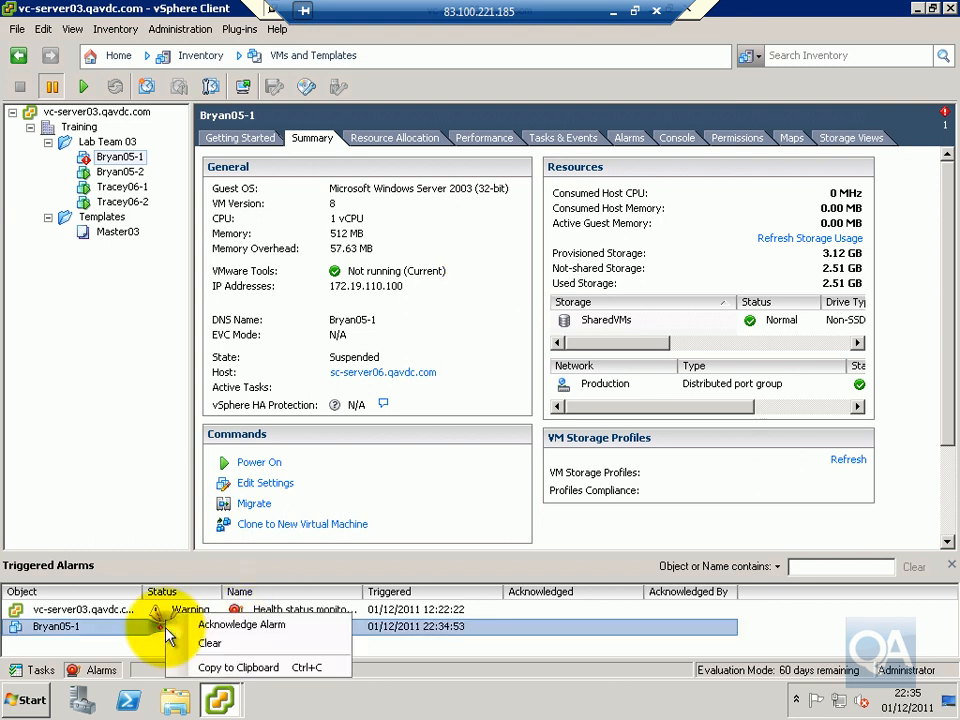
left_click(220, 626)
right_click(230, 630)
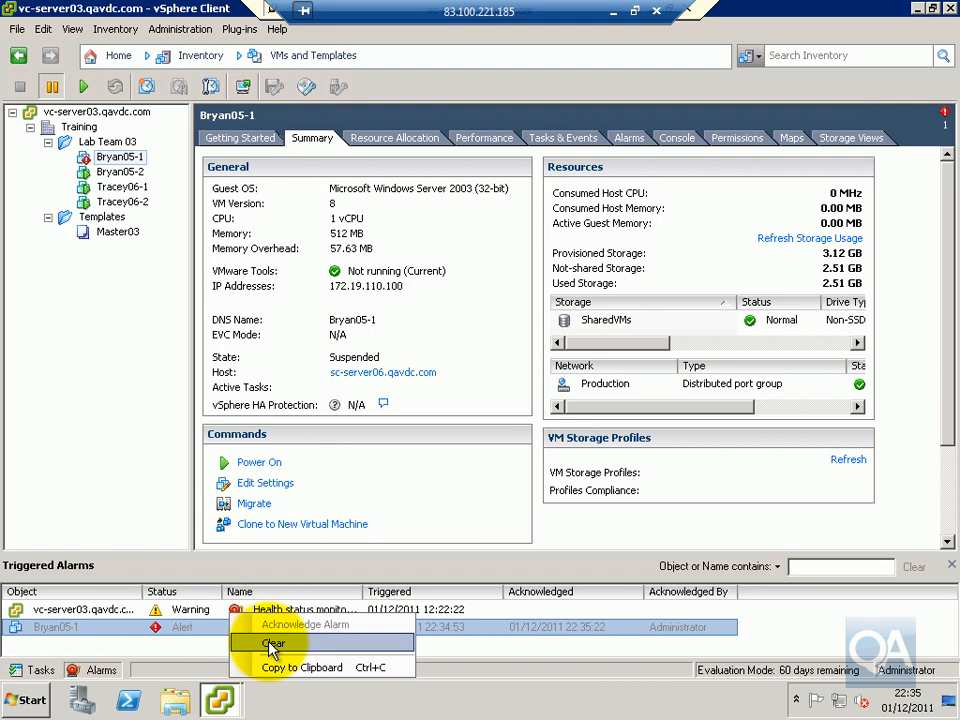
left_click(270, 643)
- Acknowledge and clear the triggered health status alarm on the vCenter server
right_click(249, 611)
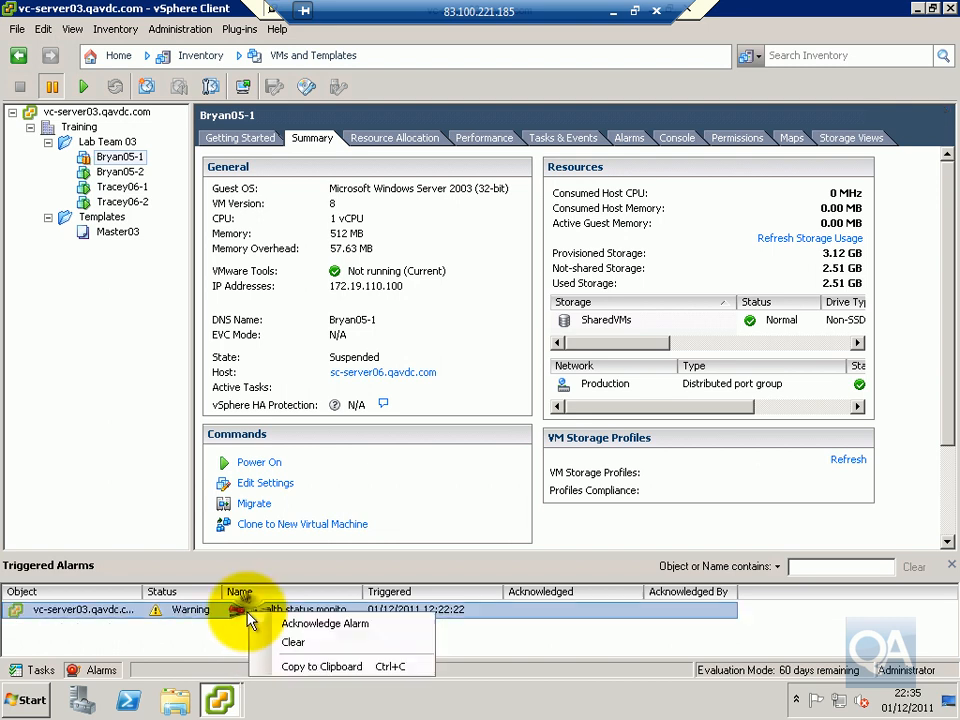
left_click(289, 625)
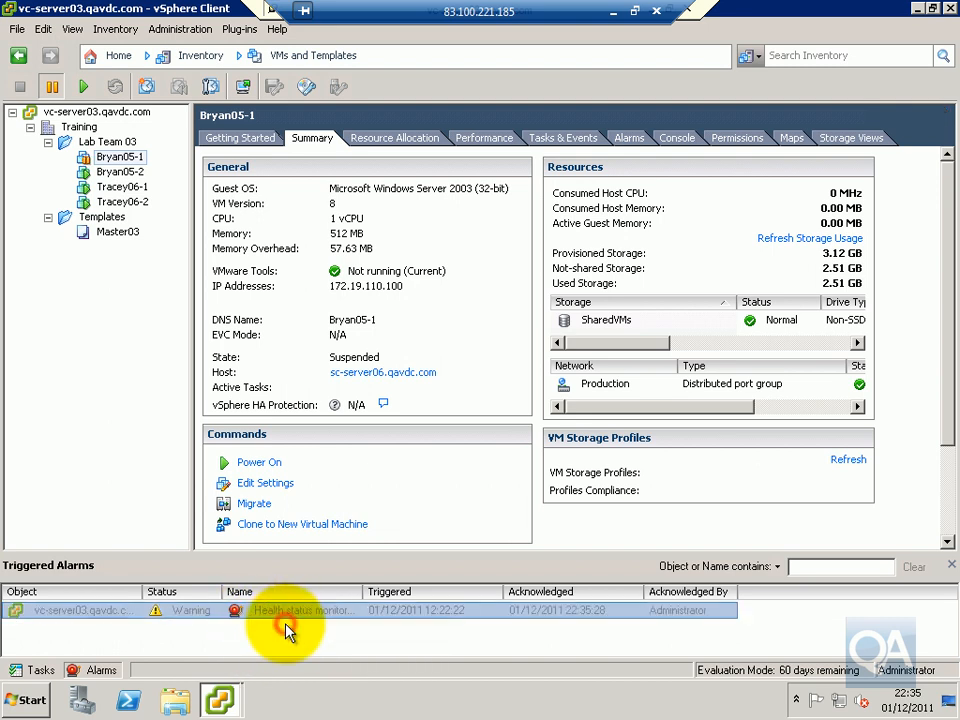
right_click(242, 621)
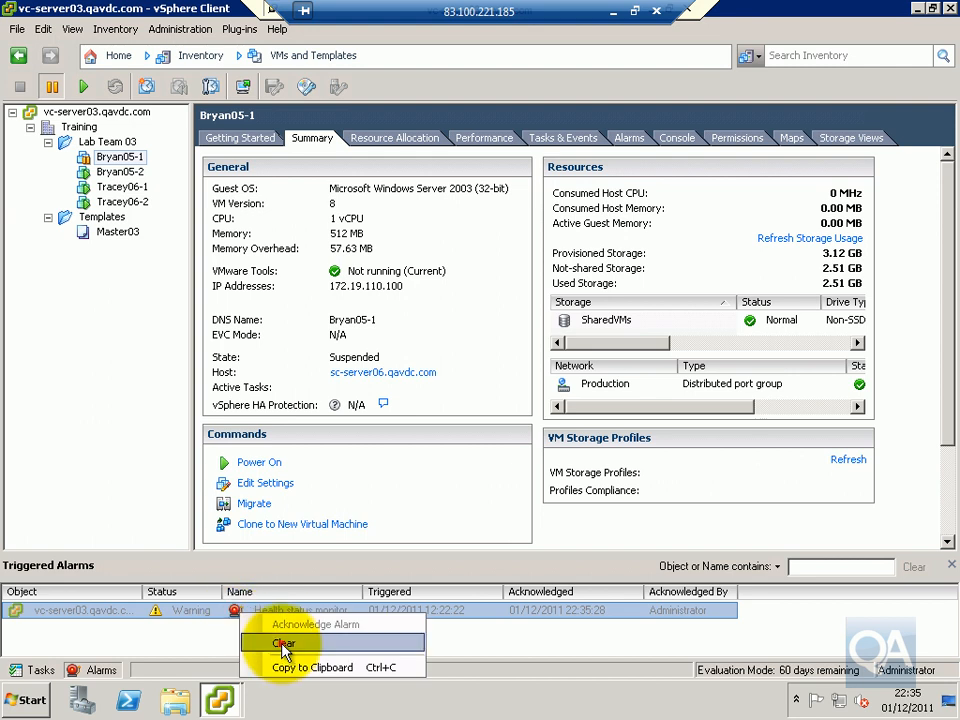
left_click(281, 650)
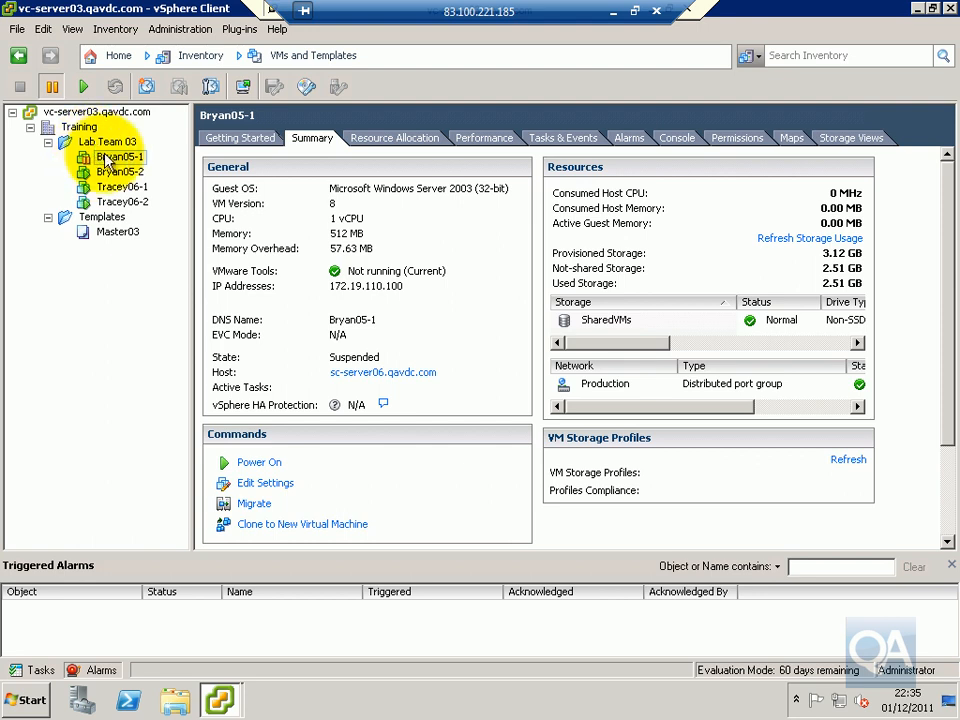
- Remove the custom Cpu VM Usage alarm definition from the first VM in Lab Team 03
left_click(628, 140)
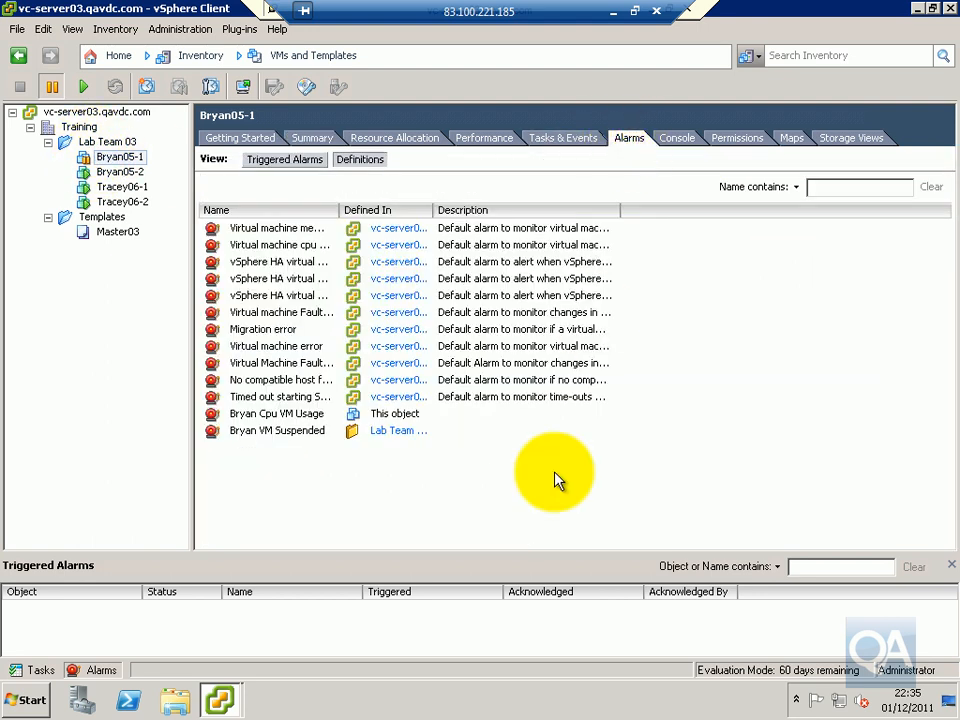
left_click(285, 415)
right_click(288, 418)
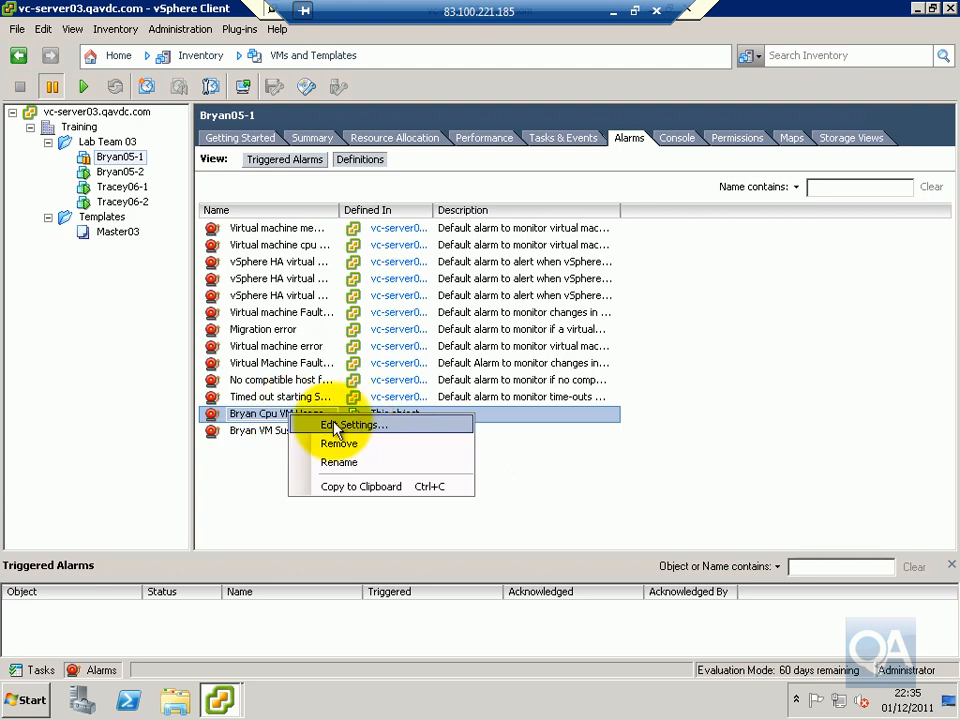
left_click(343, 446)
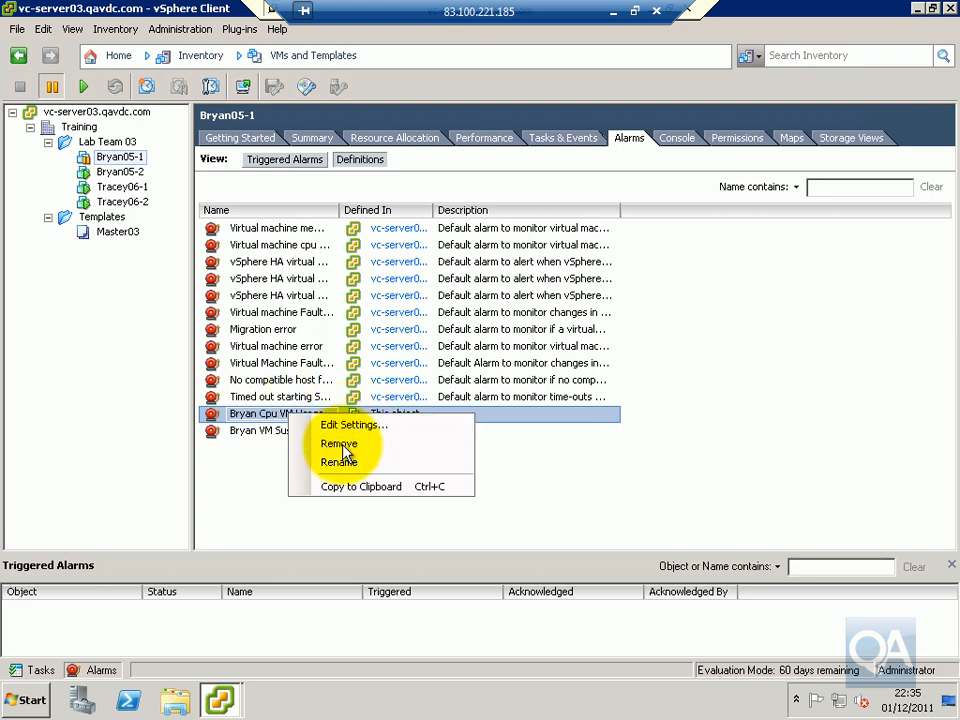
left_click(514, 404)
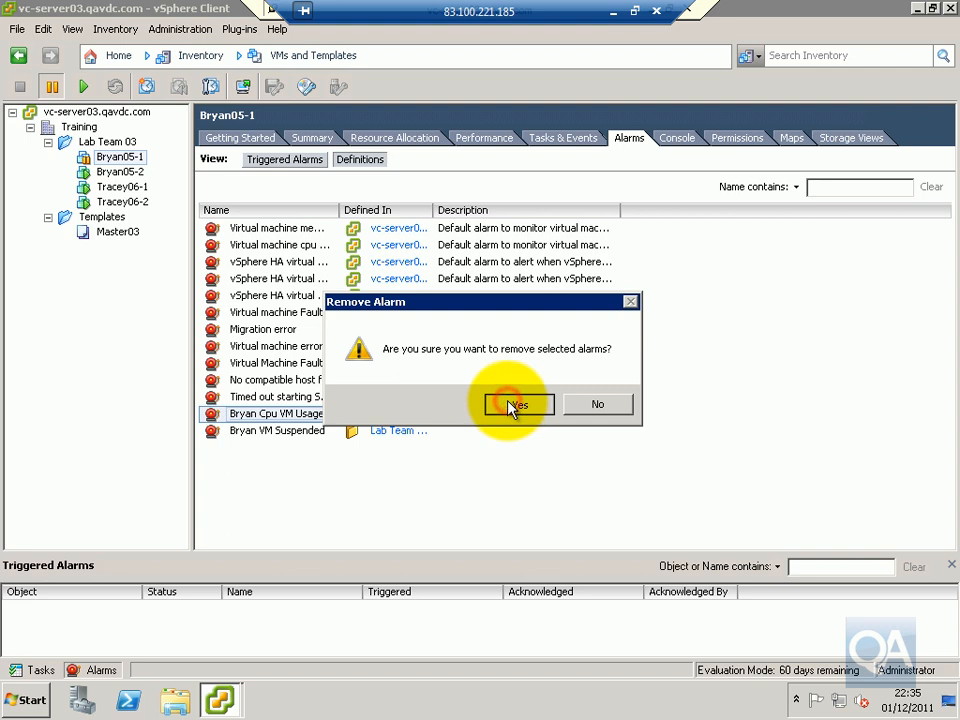
- Remove the custom VM Suspended alarm definition from the Lab Team 03 folder
left_click(110, 143)
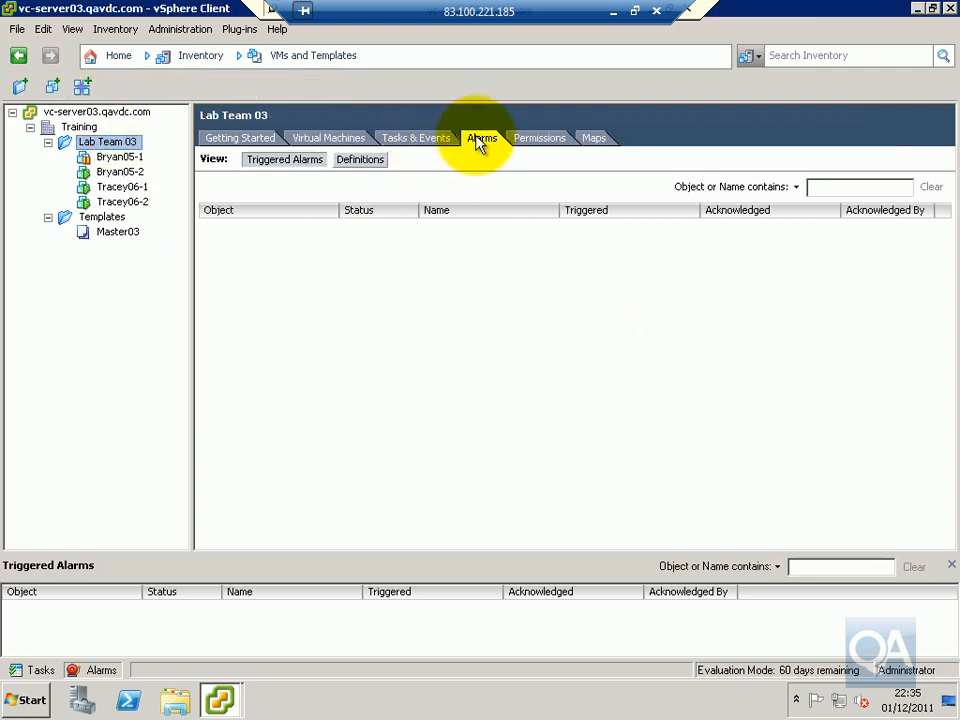
left_click(358, 162)
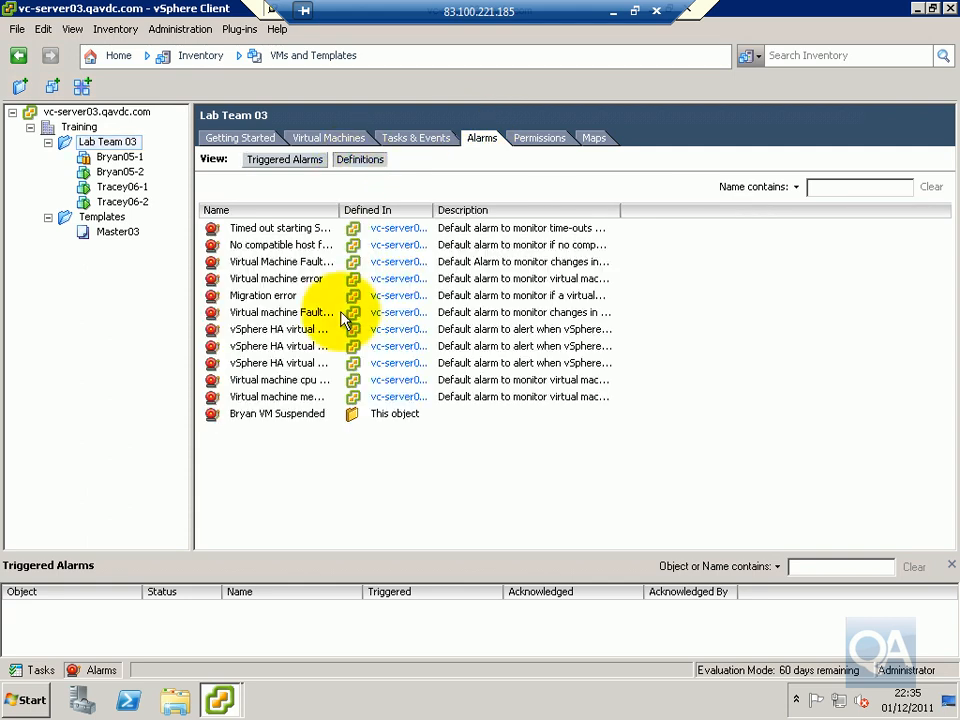
left_click(293, 416)
right_click(295, 422)
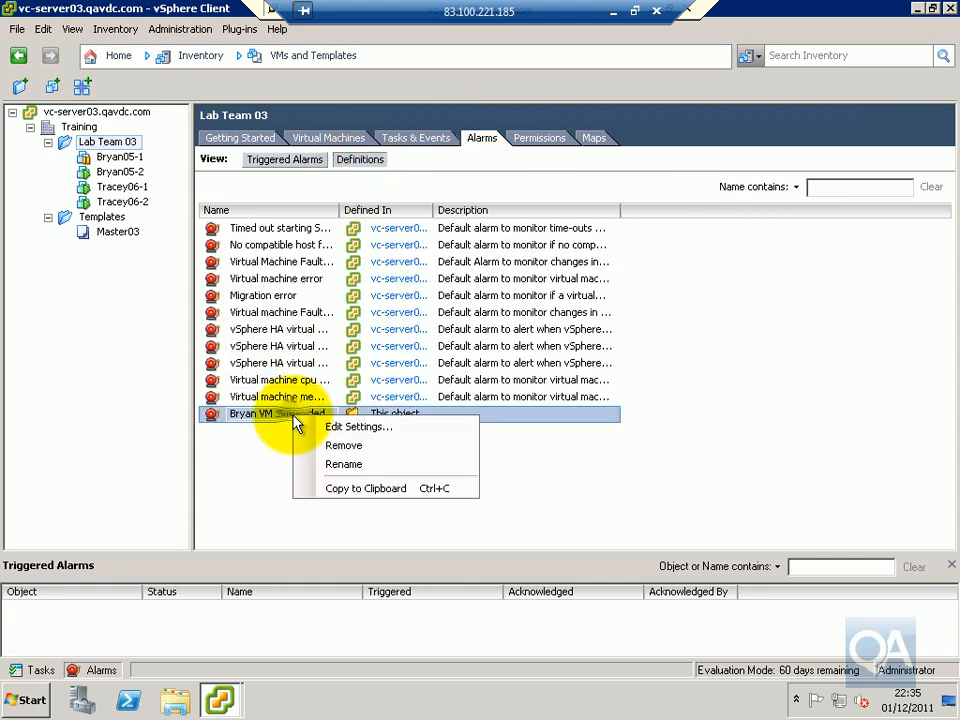
left_click(344, 446)
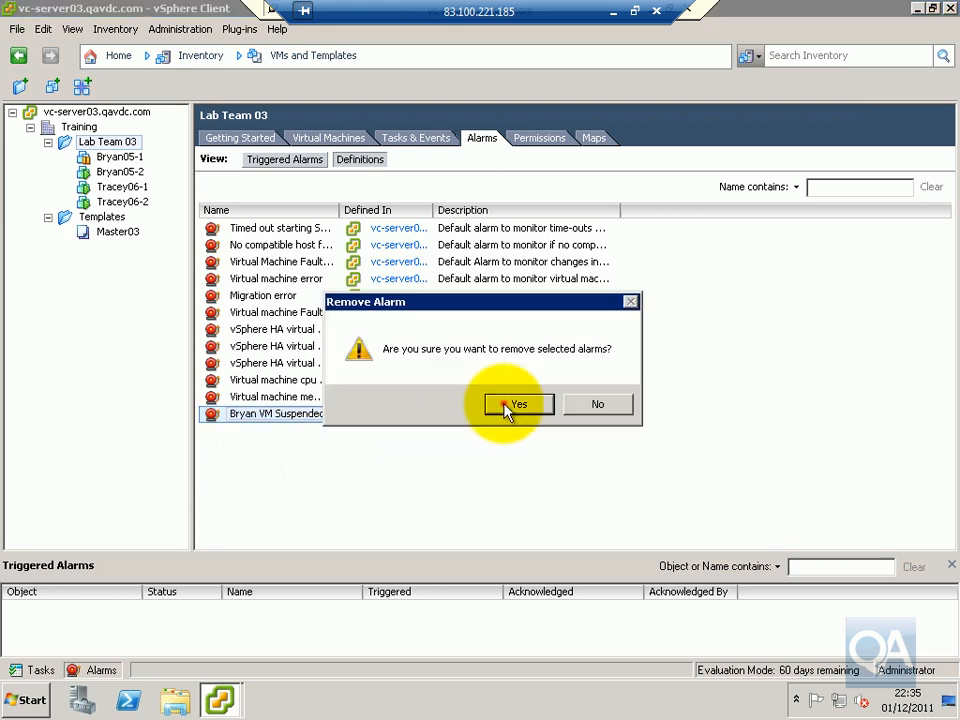
left_click(505, 409)
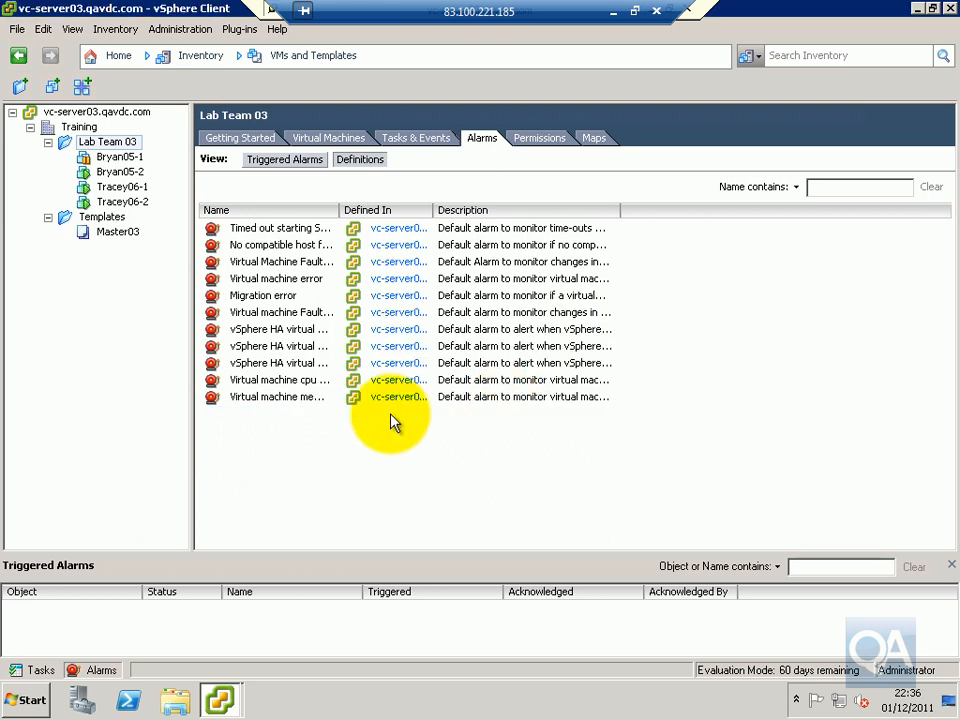
- Power on the first VM in Lab Team 03 on host sc-server05.qavdc.com and display the recent tasks
right_click(106, 160)
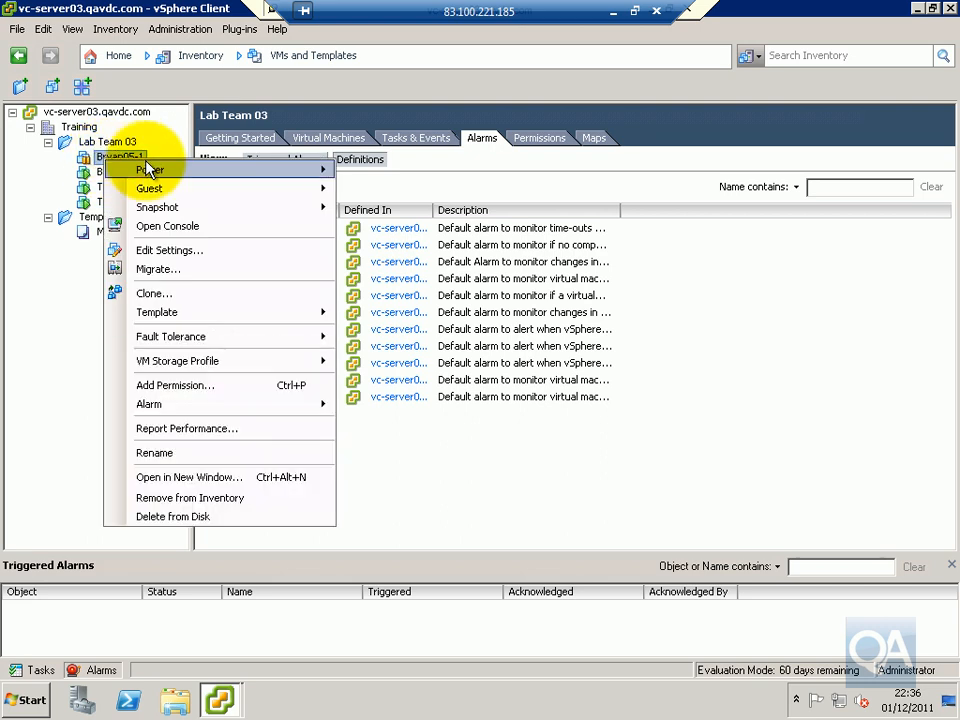
mouse_move(147, 170)
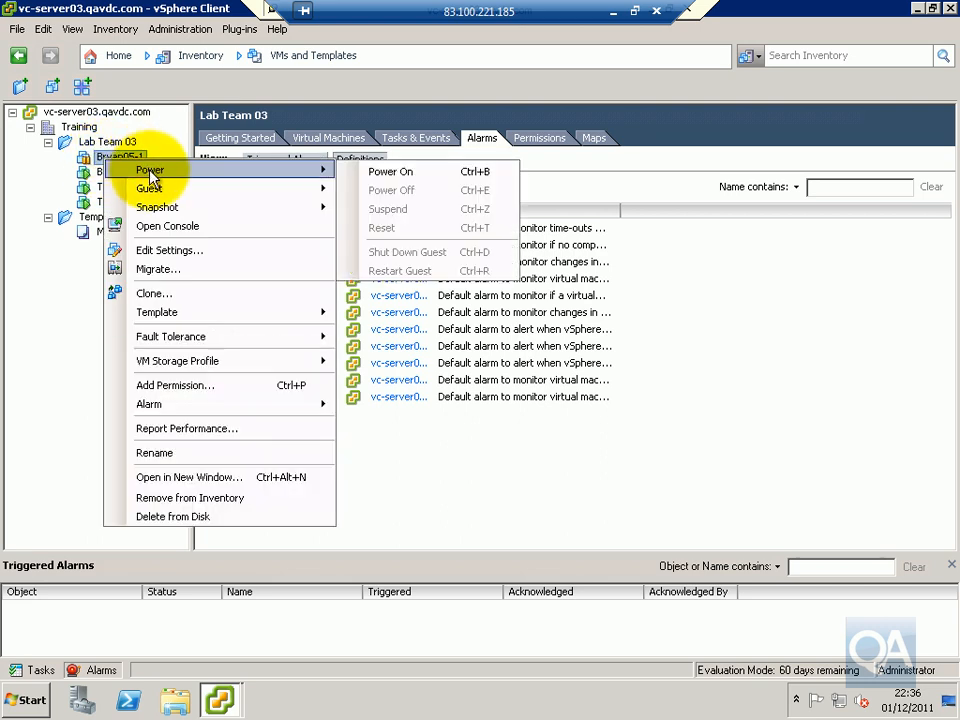
left_click(391, 175)
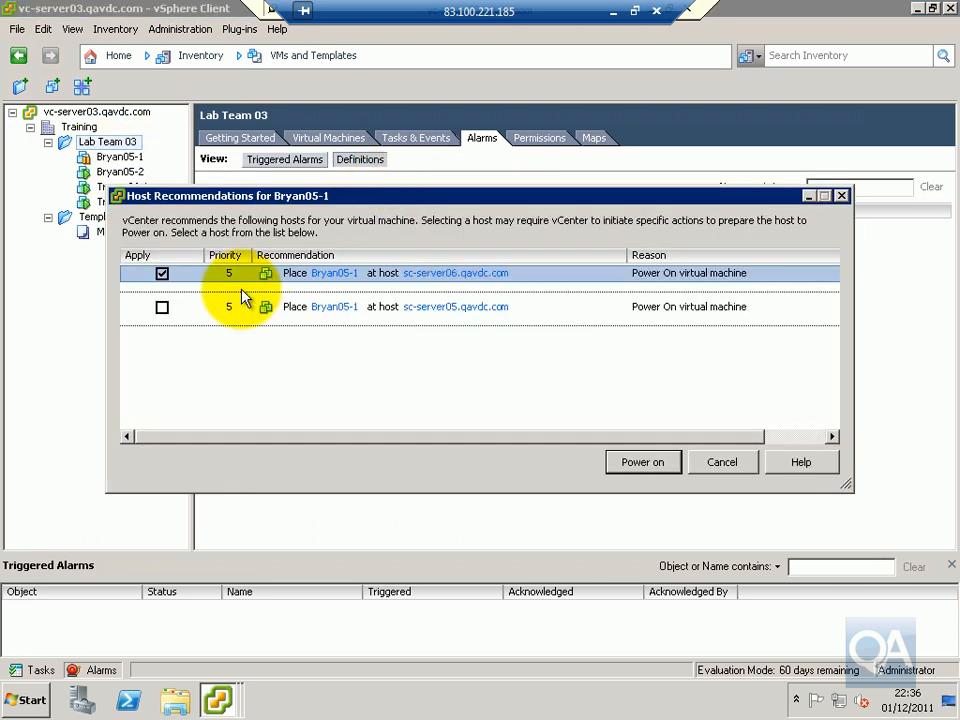
left_click(162, 307)
left_click(642, 465)
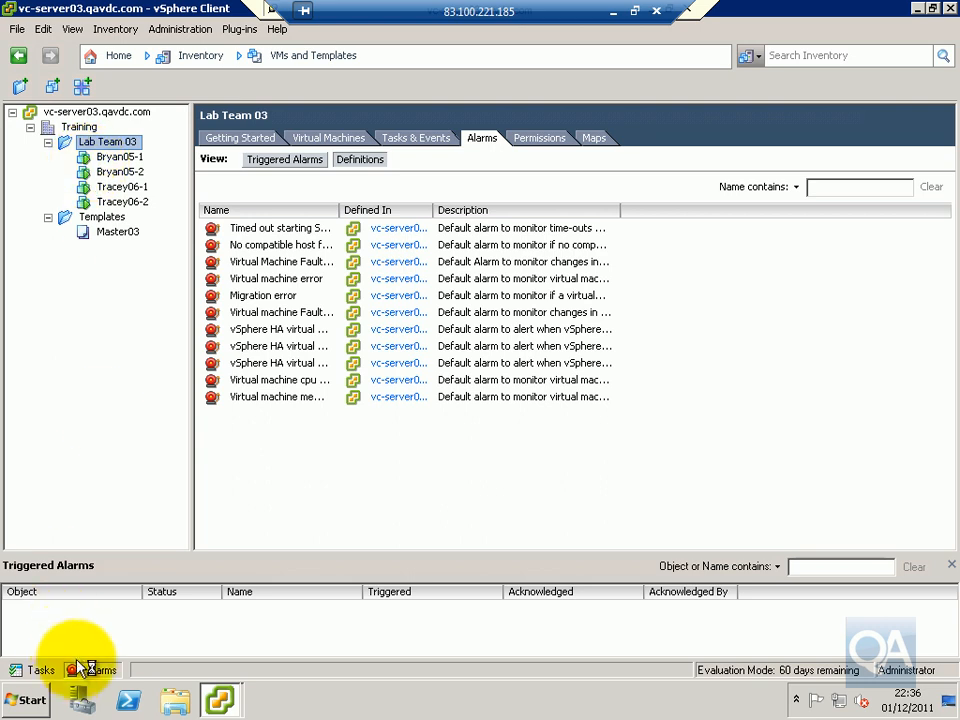
left_click(42, 672)
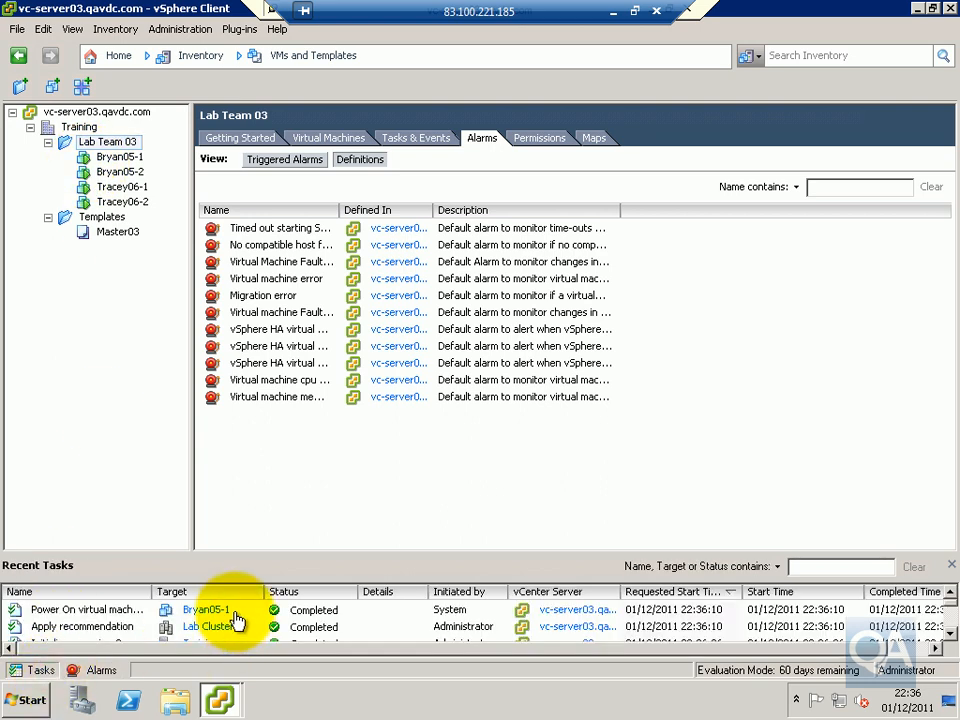
- Switch to the first VM's console and close both running CScript windows to stop the CPU load
right_click(112, 157)
left_click(220, 700)
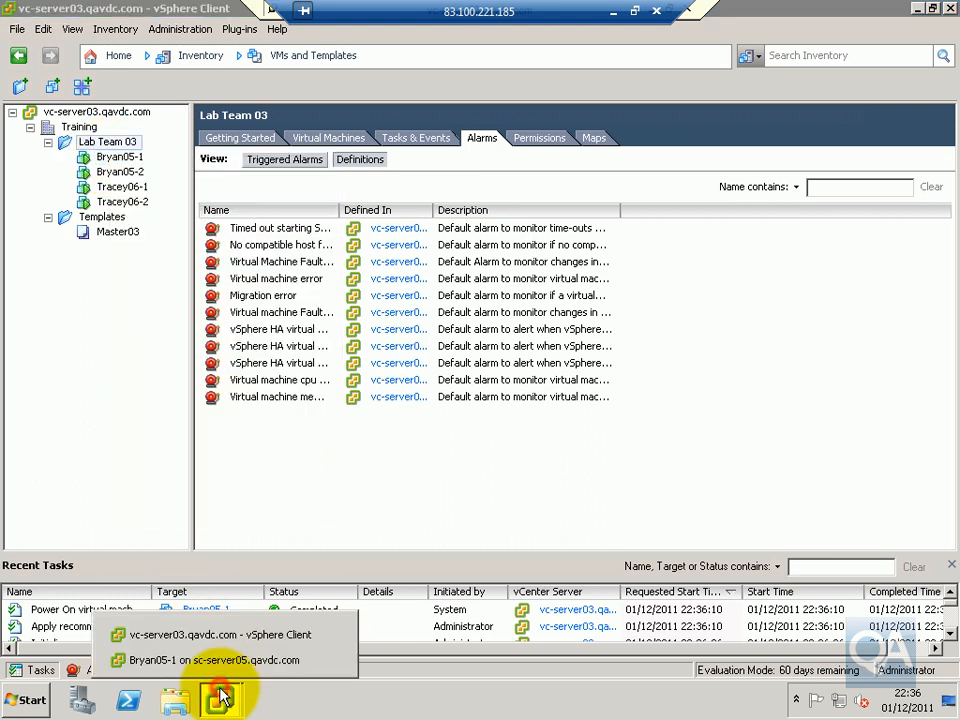
left_click(231, 668)
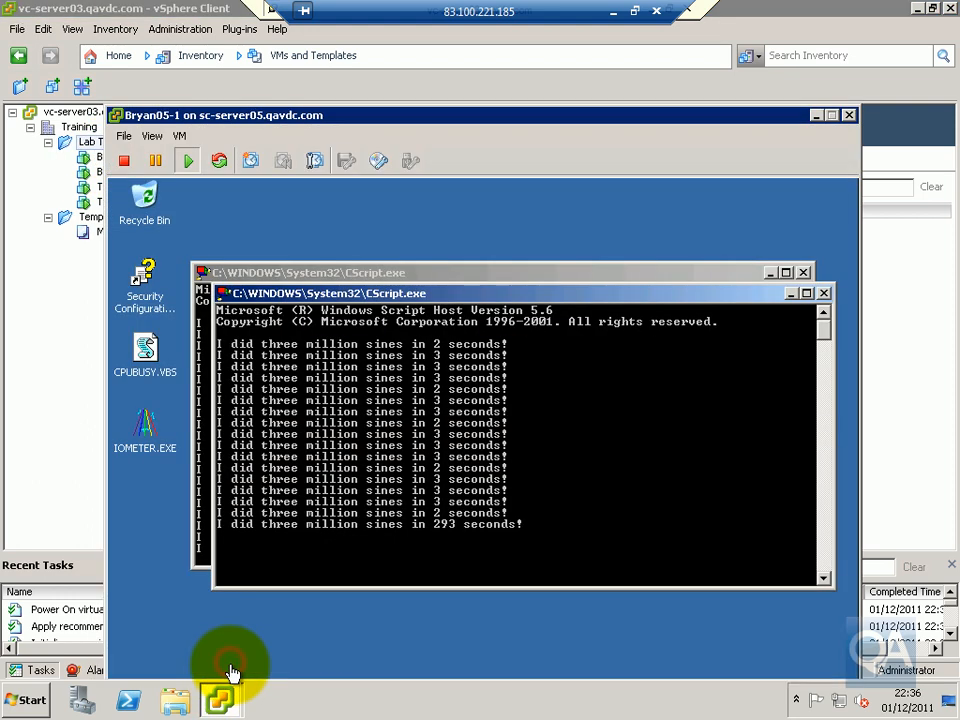
left_click(434, 298)
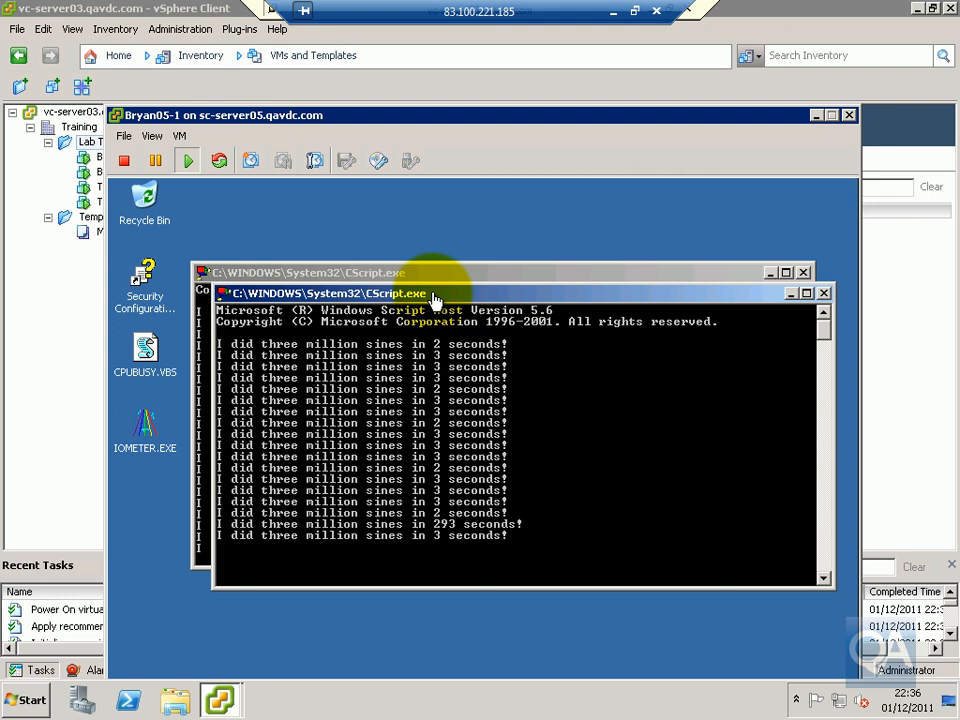
right_click(435, 296)
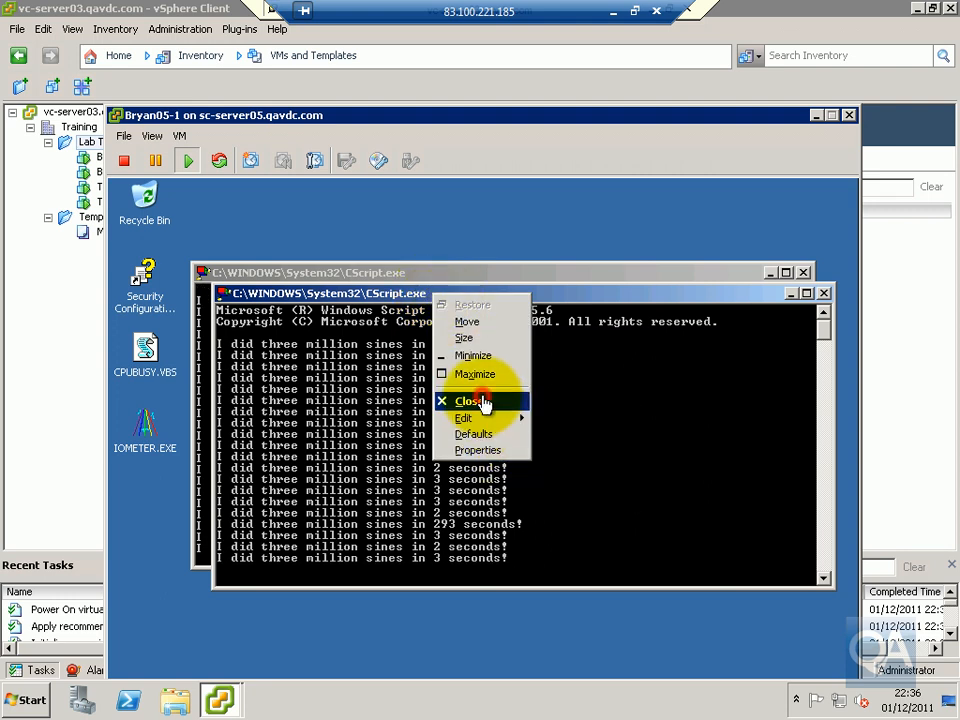
left_click(482, 401)
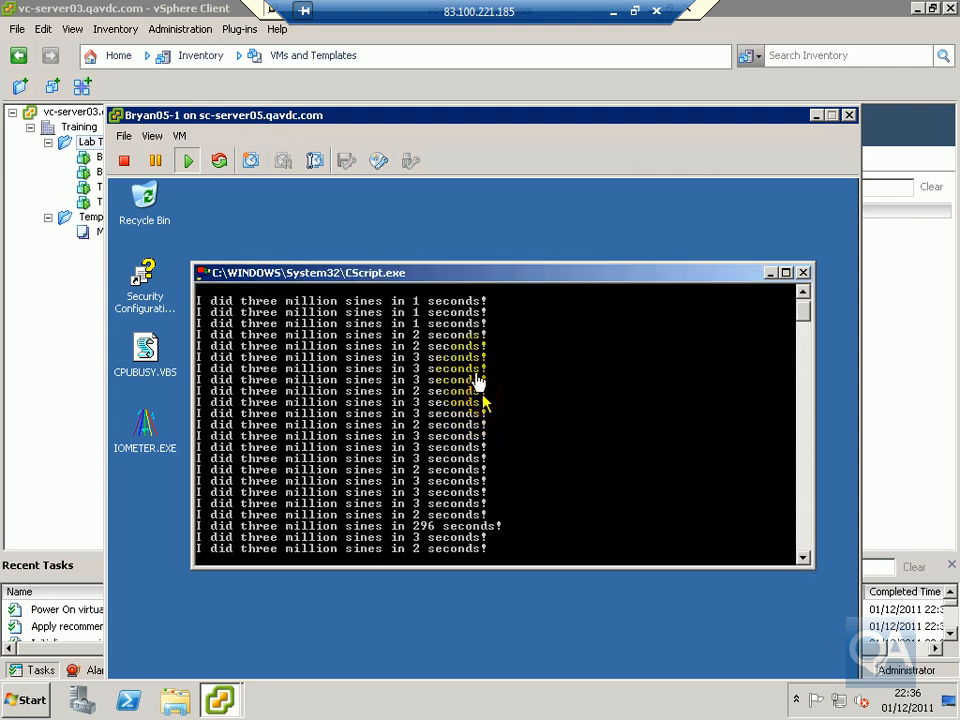
right_click(438, 273)
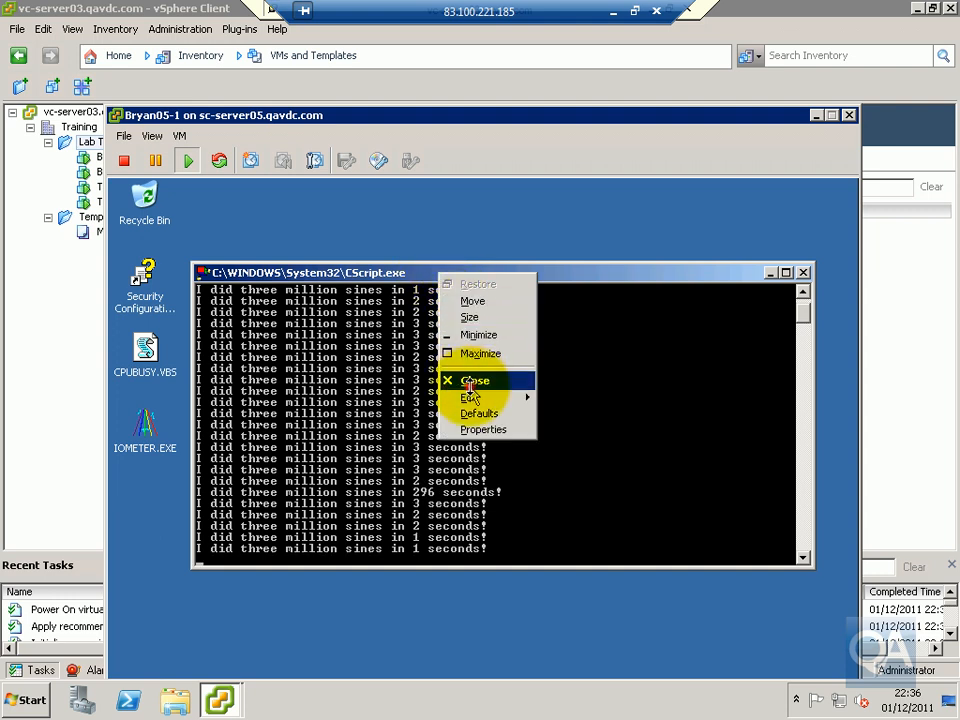
left_click(469, 381)
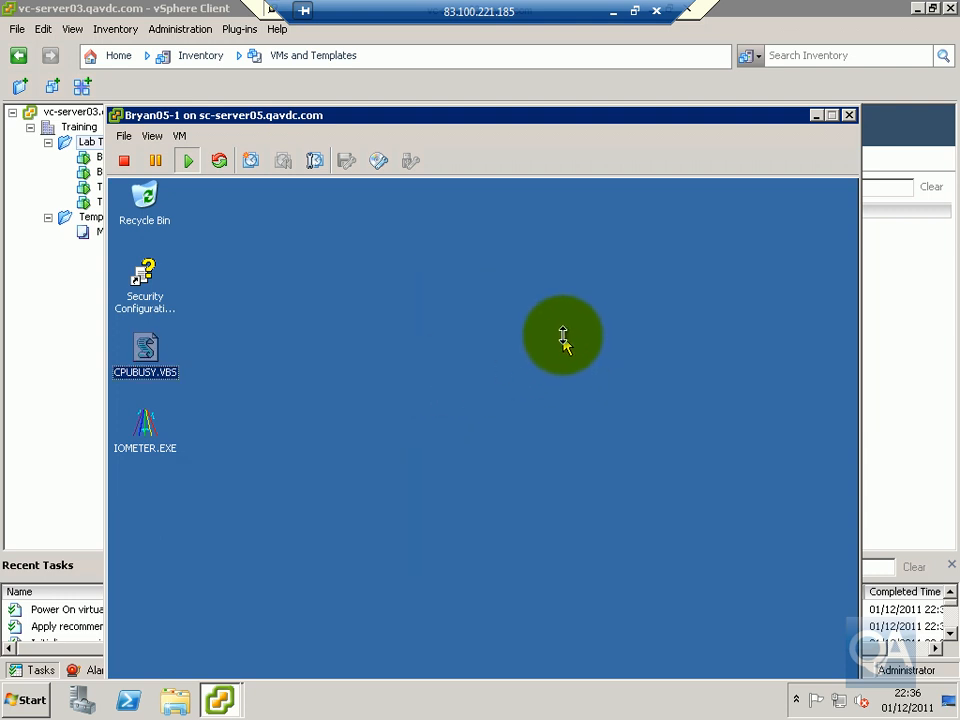